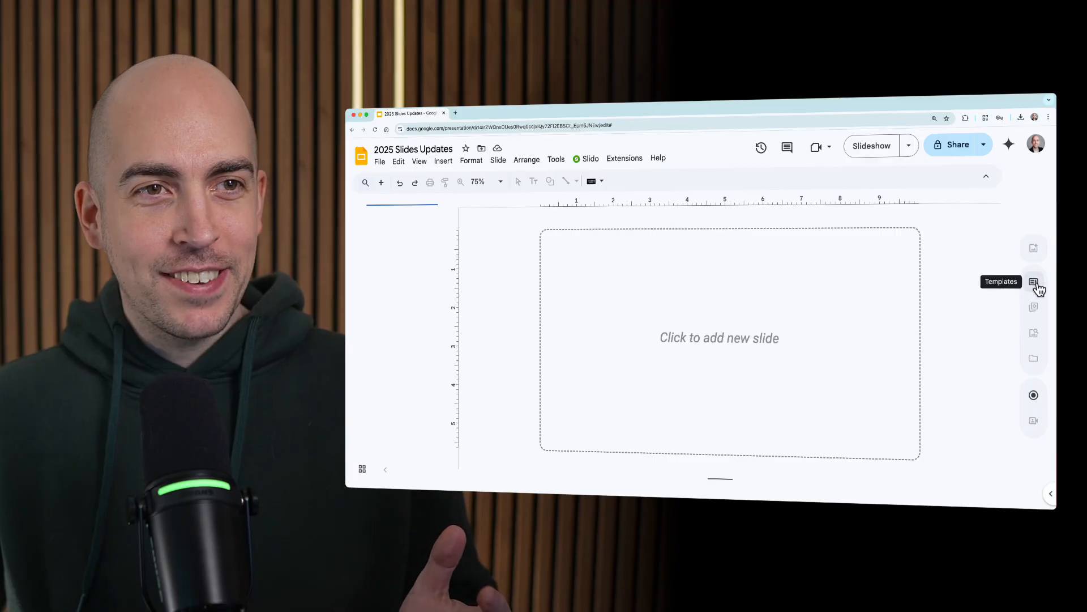
Browse the presentation templates and look through the slides of the Brand style guides template.
click(1033, 281)
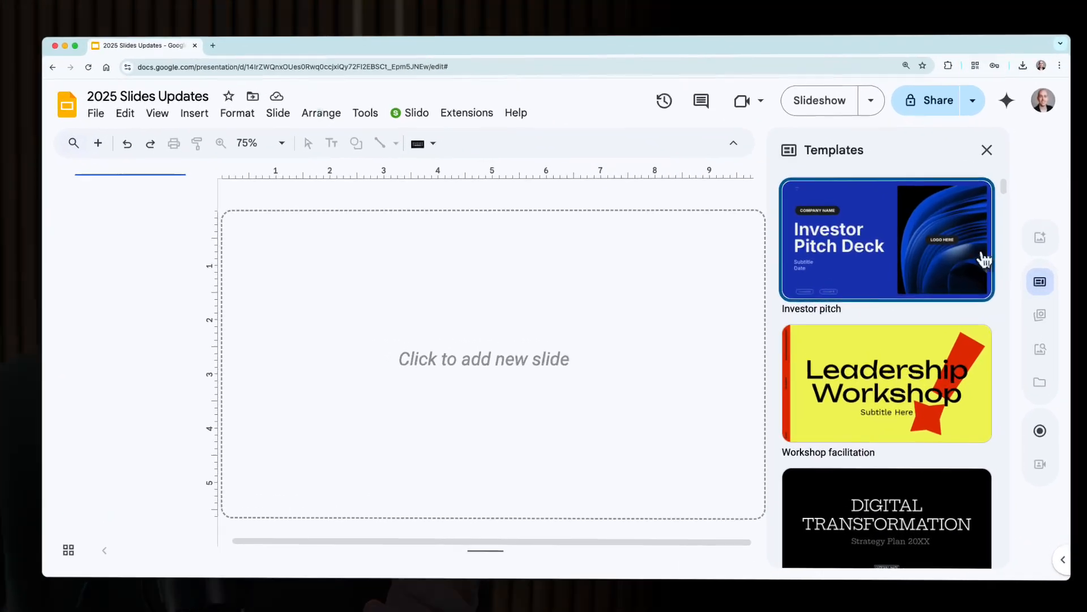
scroll(937, 244, down, 8)
scroll(909, 235, down, 5)
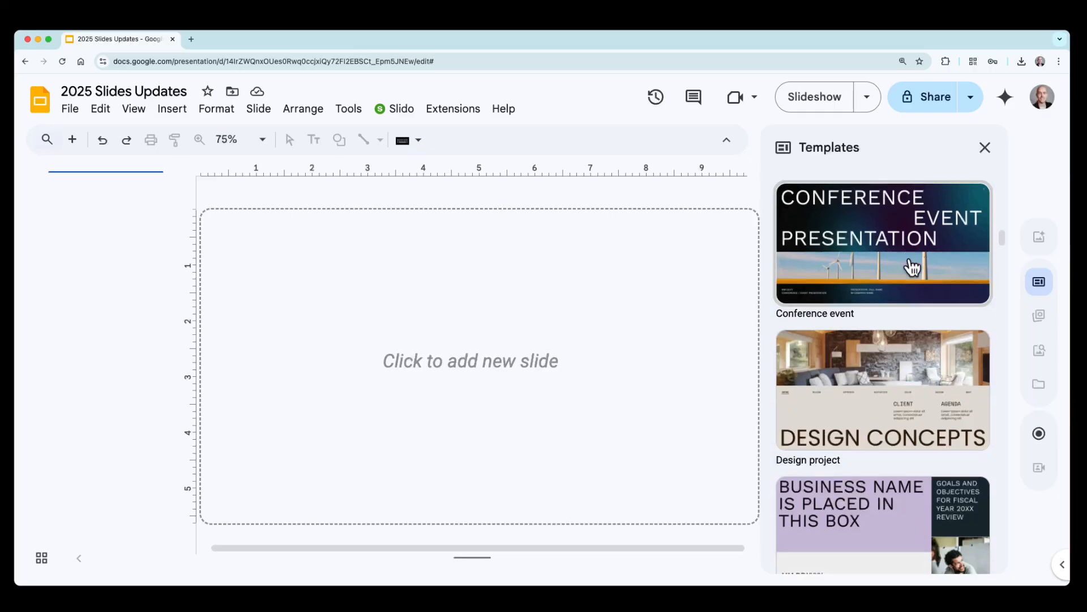
scroll(912, 266, down, 3)
scroll(909, 267, down, 5)
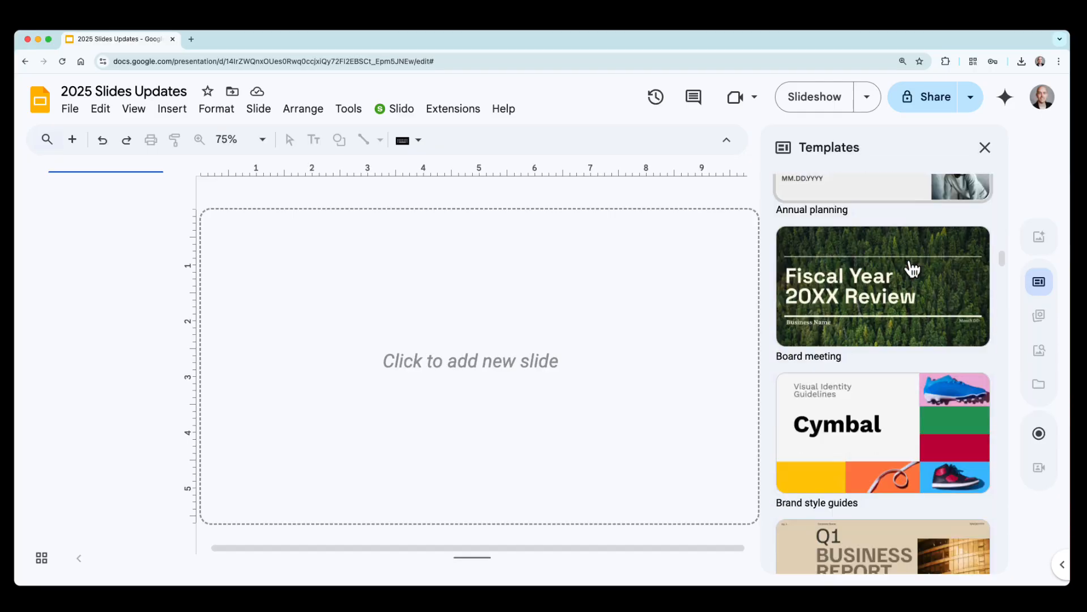
click(912, 320)
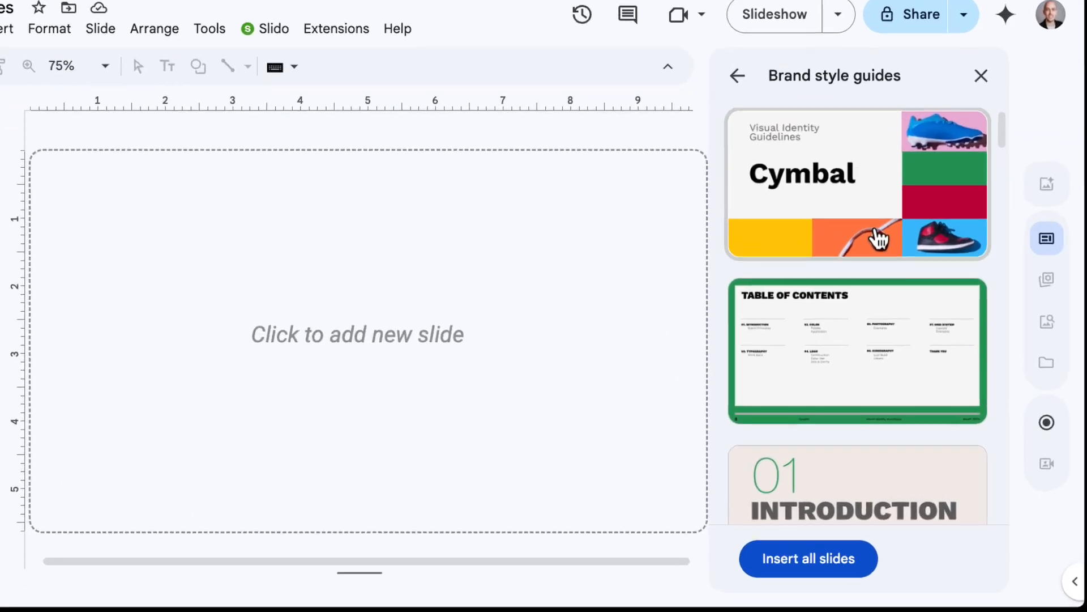
scroll(870, 218, down, 15)
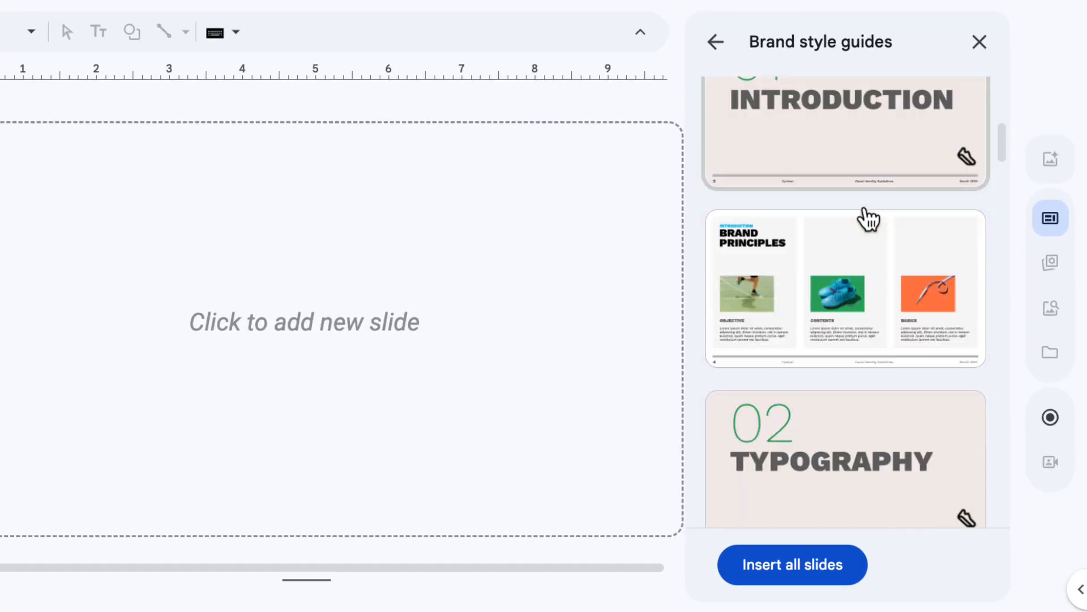
scroll(870, 218, down, 10)
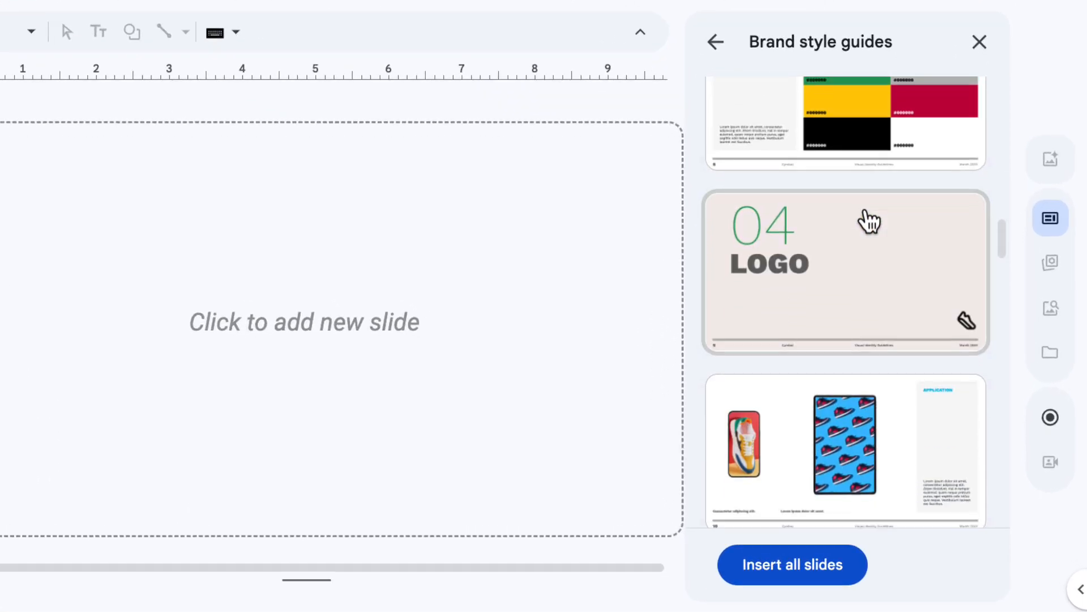
scroll(867, 218, down, 10)
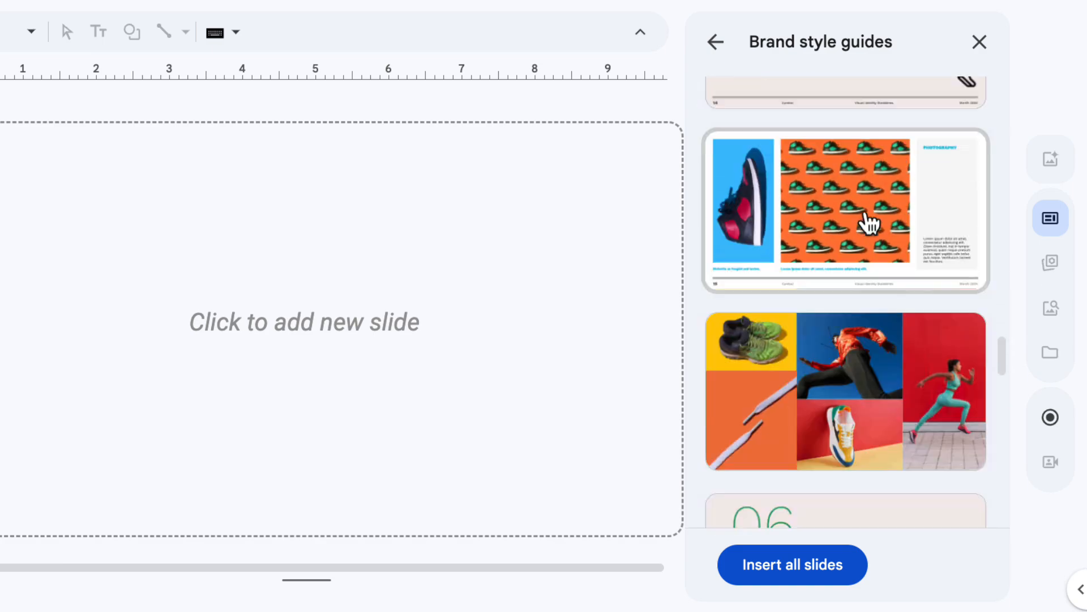
Return to the template gallery and preview the Team status meeting template.
click(712, 57)
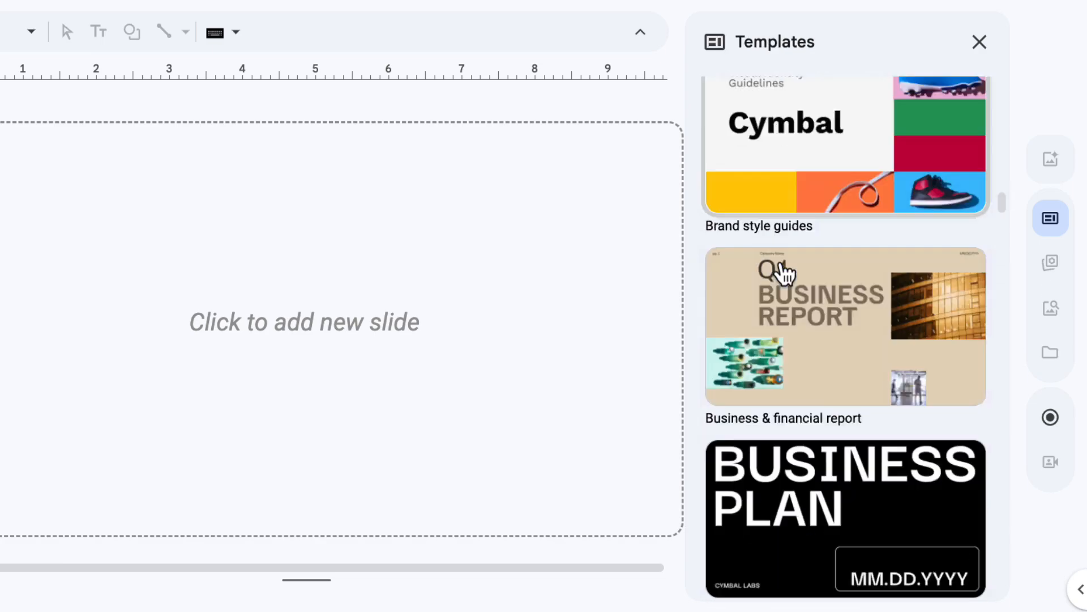
scroll(782, 274, down, 20)
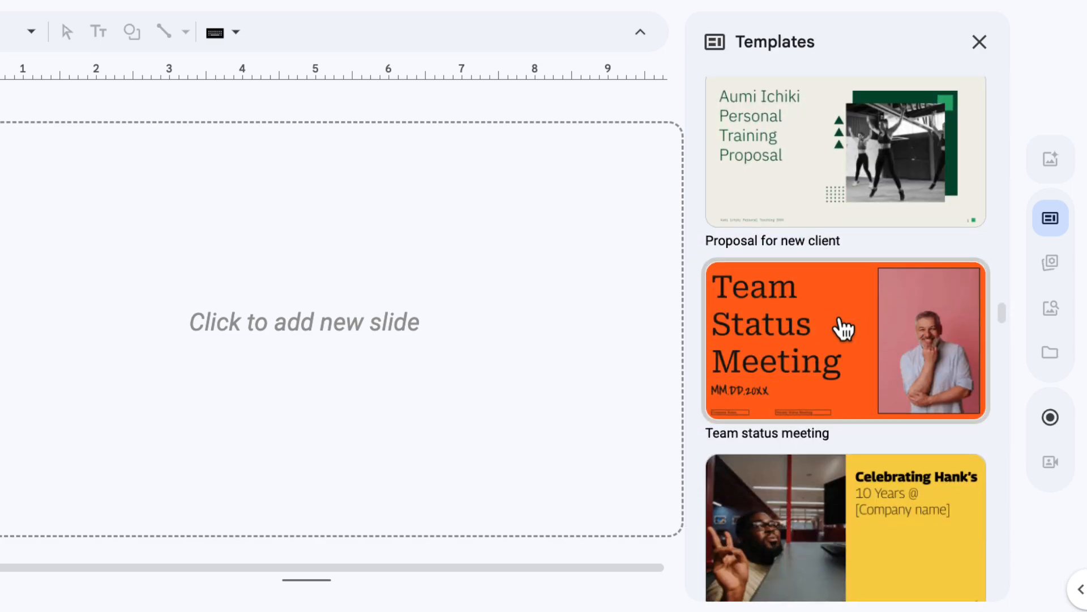
click(844, 328)
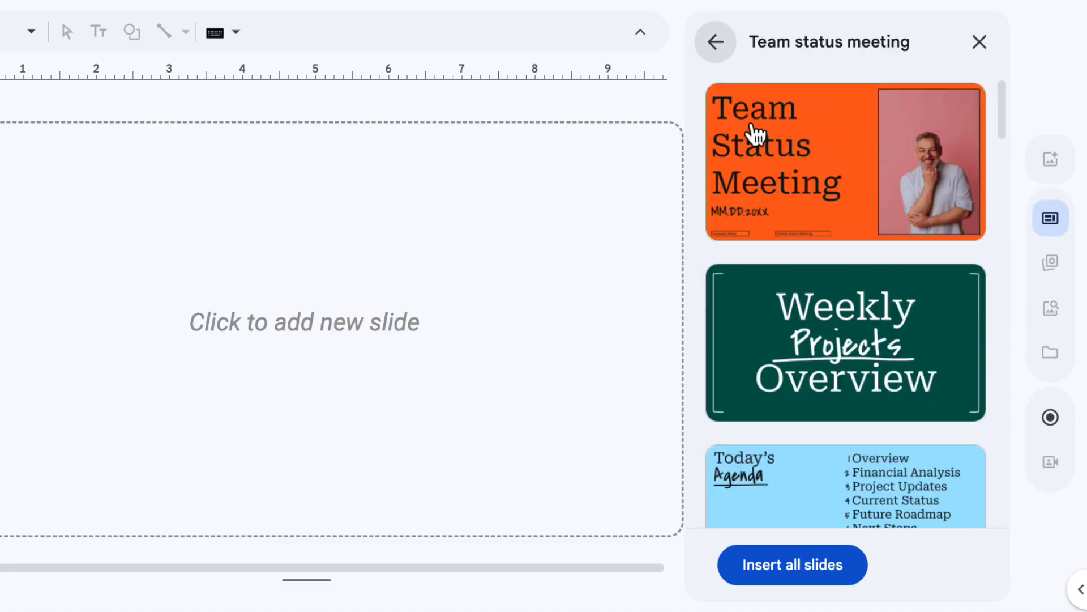
Find the Options proposal template, review its slides and insert all of them into the presentation.
scroll(823, 320, down, 20)
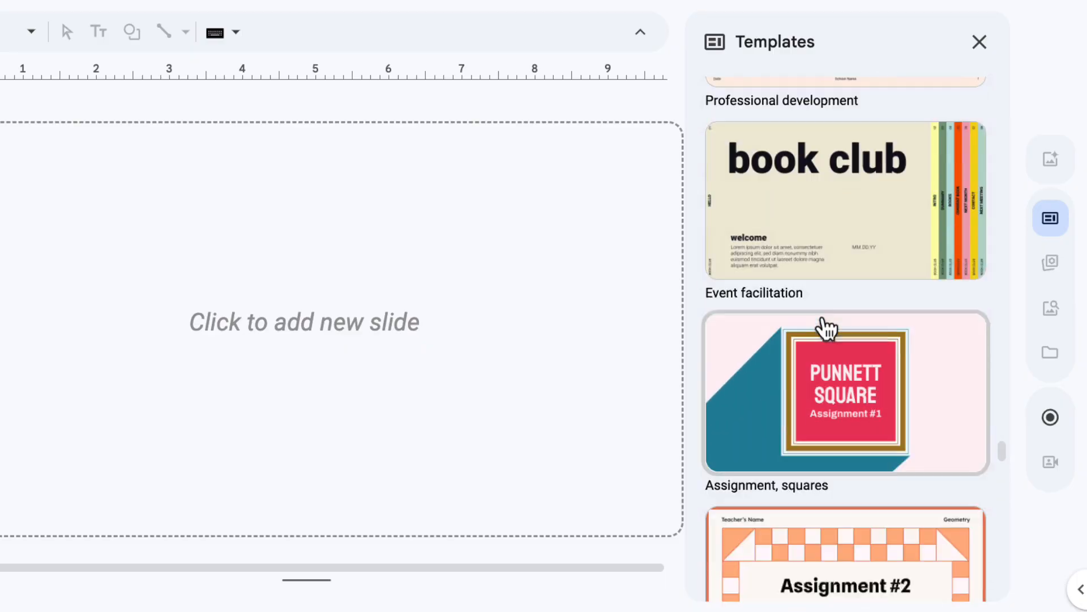
scroll(827, 327, down, 15)
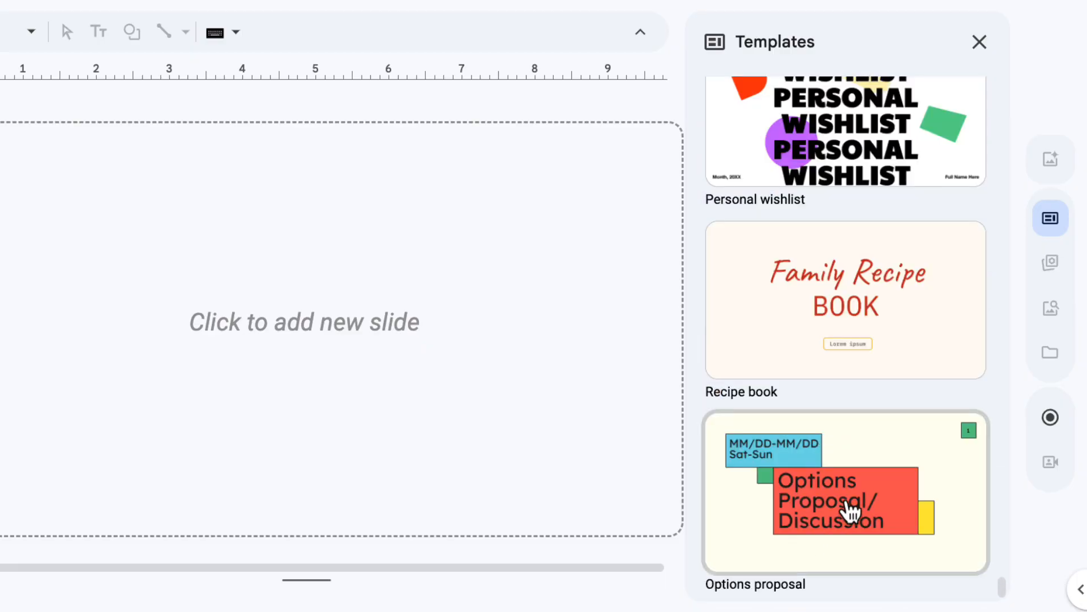
click(849, 513)
scroll(856, 477, down, 20)
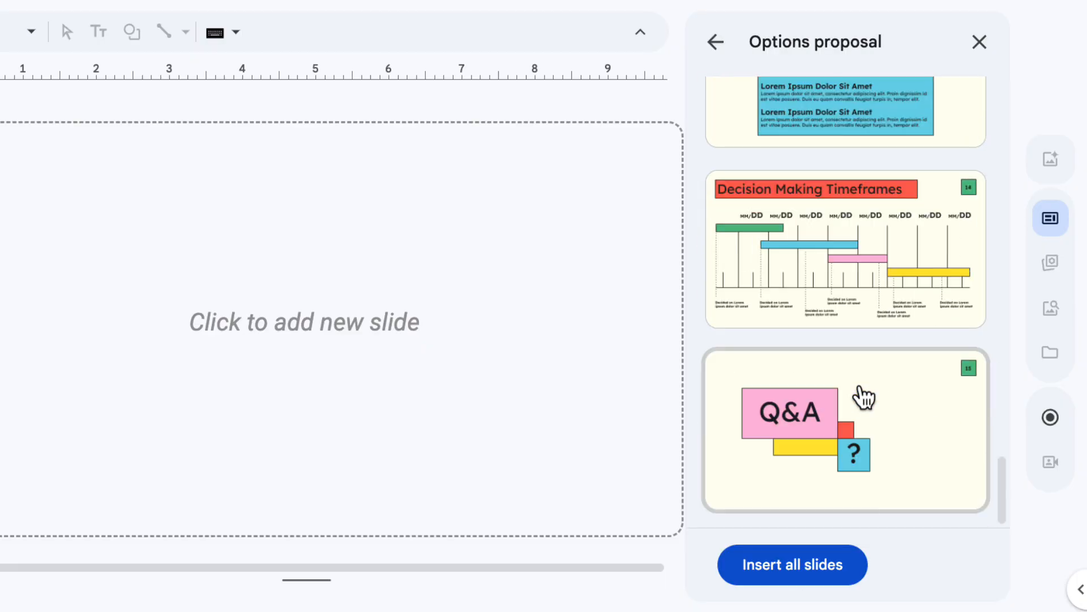
click(814, 566)
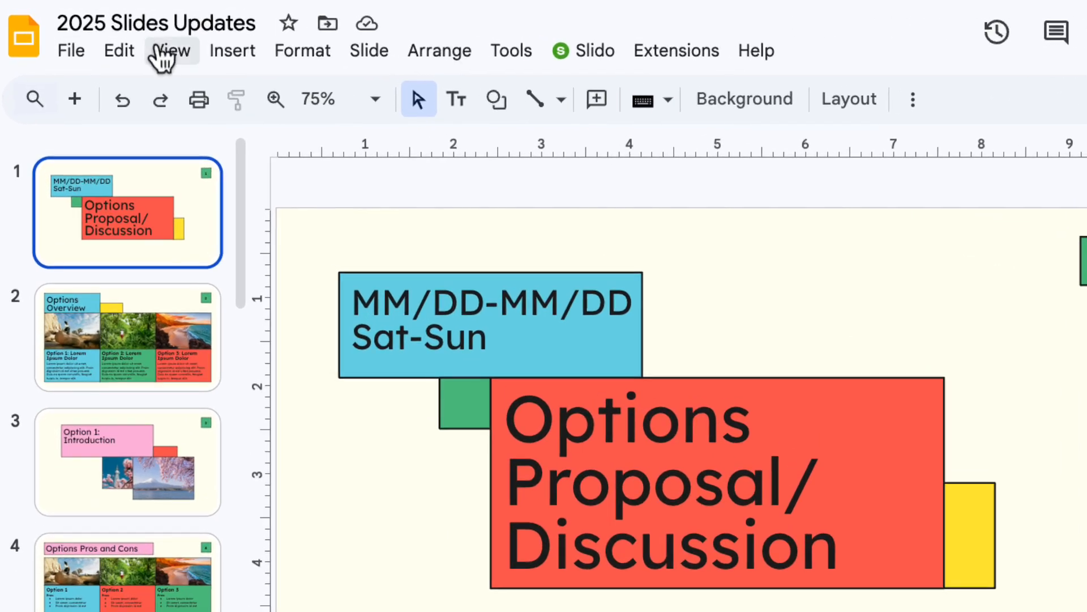
Change the Options Proposal theme's "Text and background 3" color to a darker green in the theme builder and return to the slides.
click(141, 39)
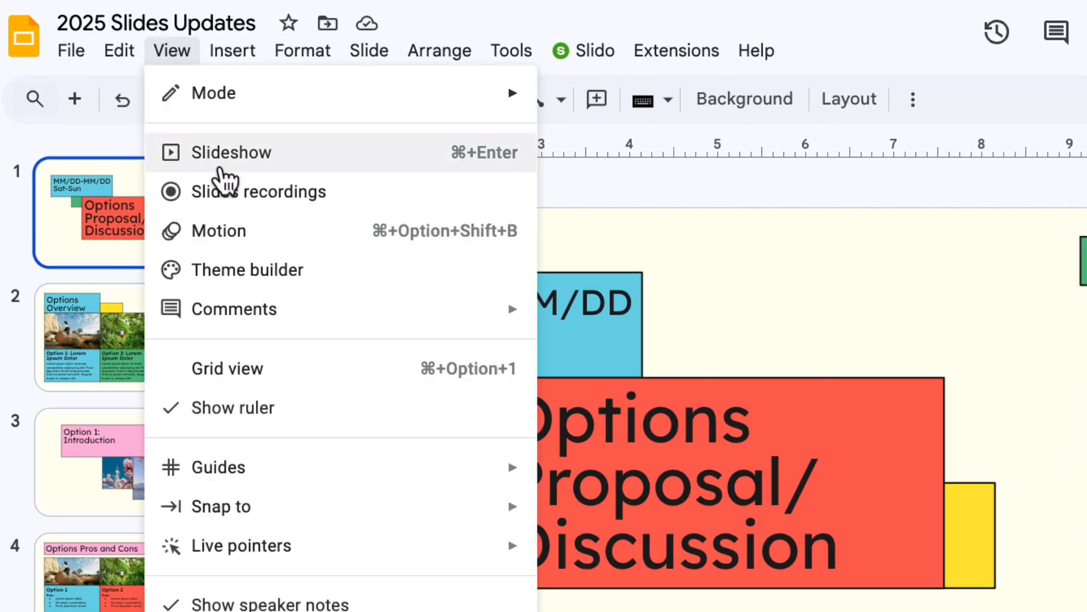
click(343, 273)
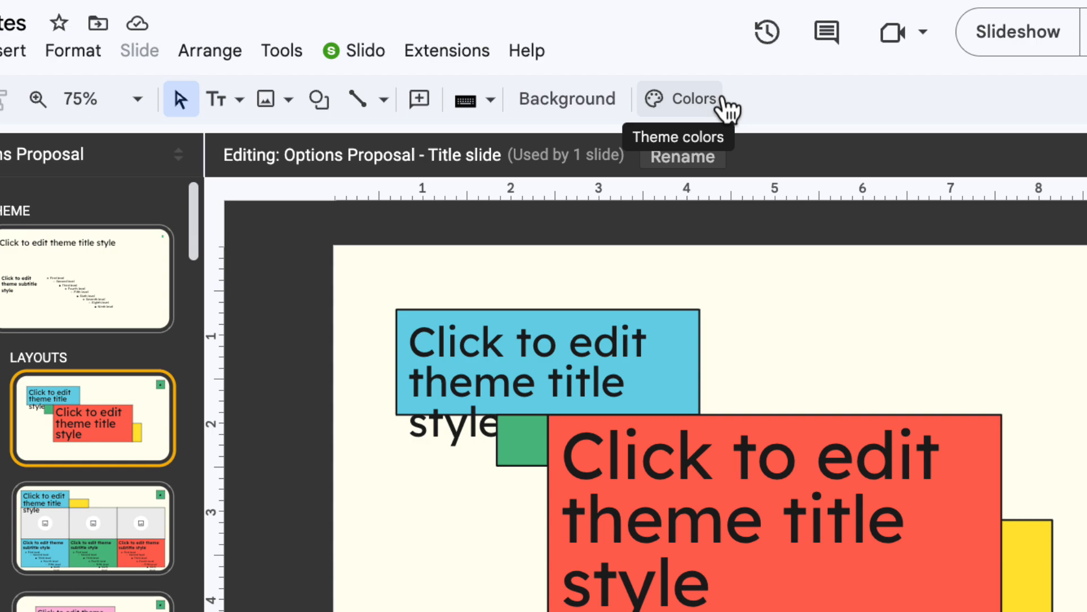
click(724, 101)
click(846, 256)
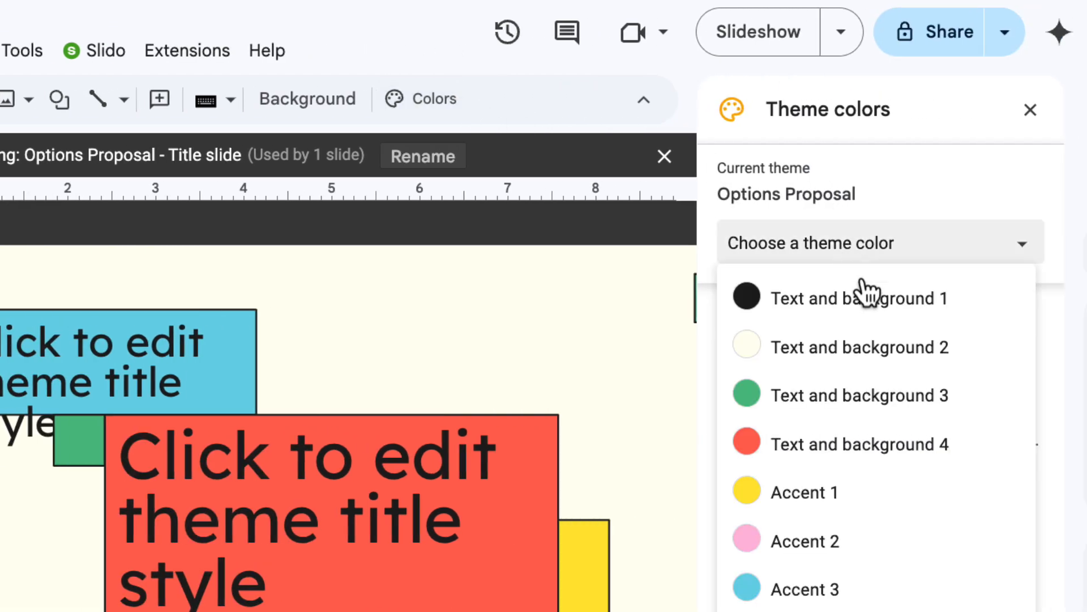
click(867, 397)
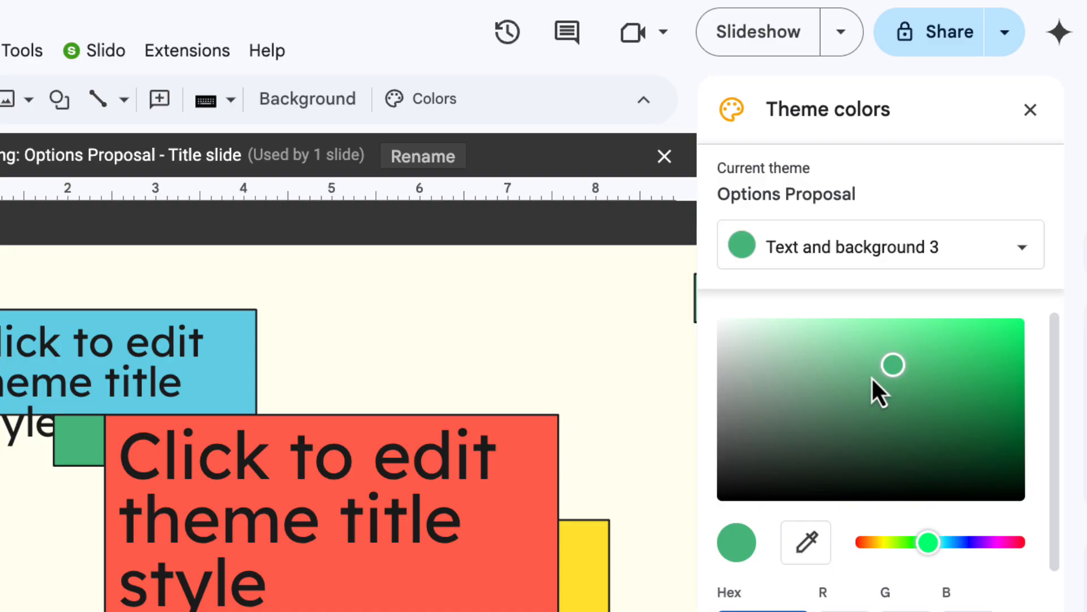
drag(892, 366, 970, 413)
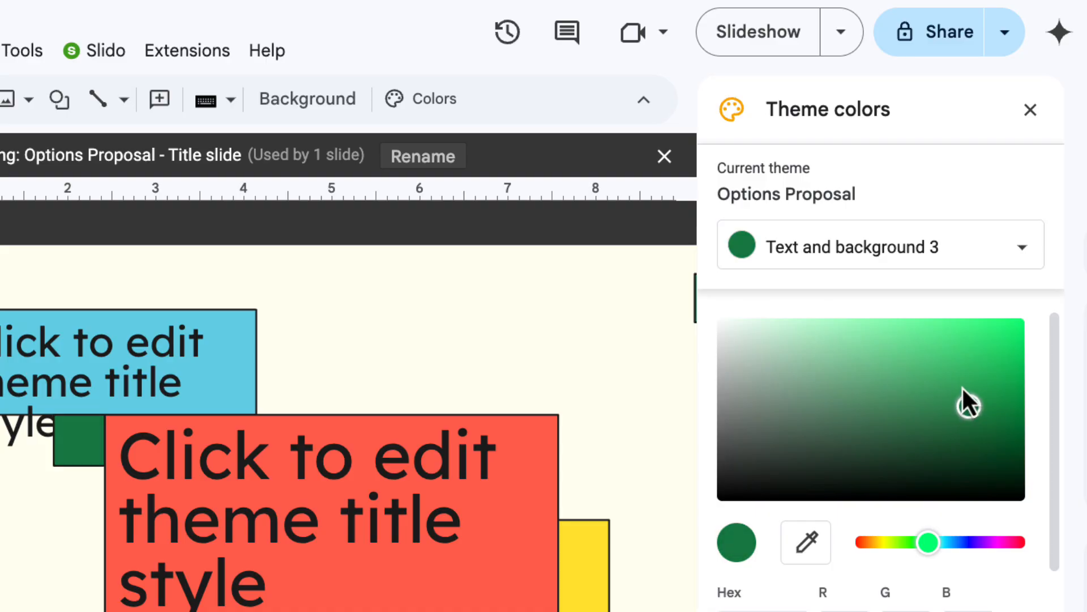
click(1032, 127)
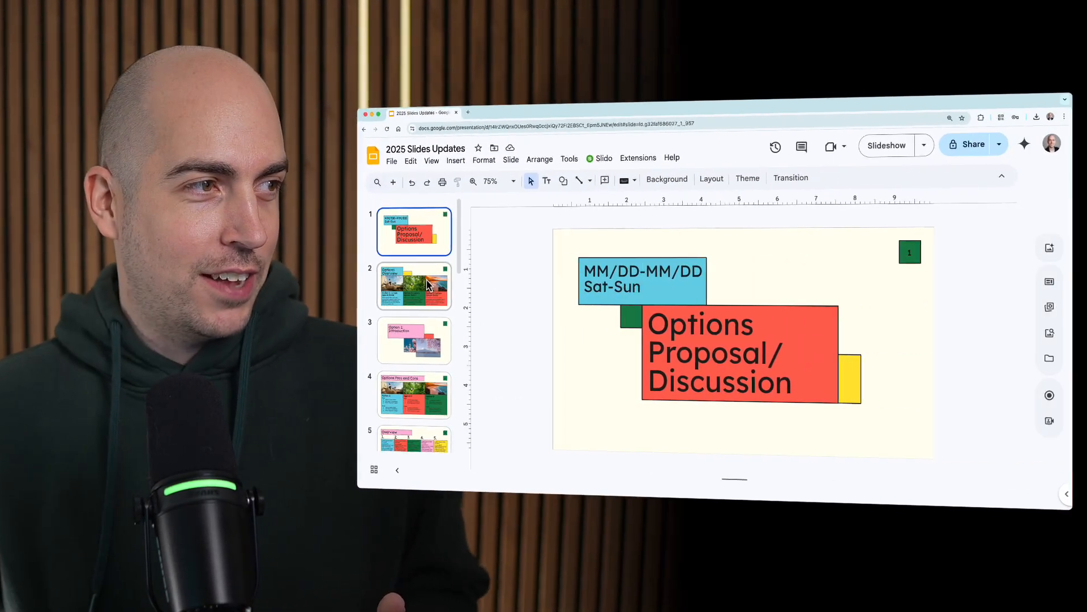
On slide 2, choose to replace the Option 1 photo with stock media and look over the available media categories.
click(417, 286)
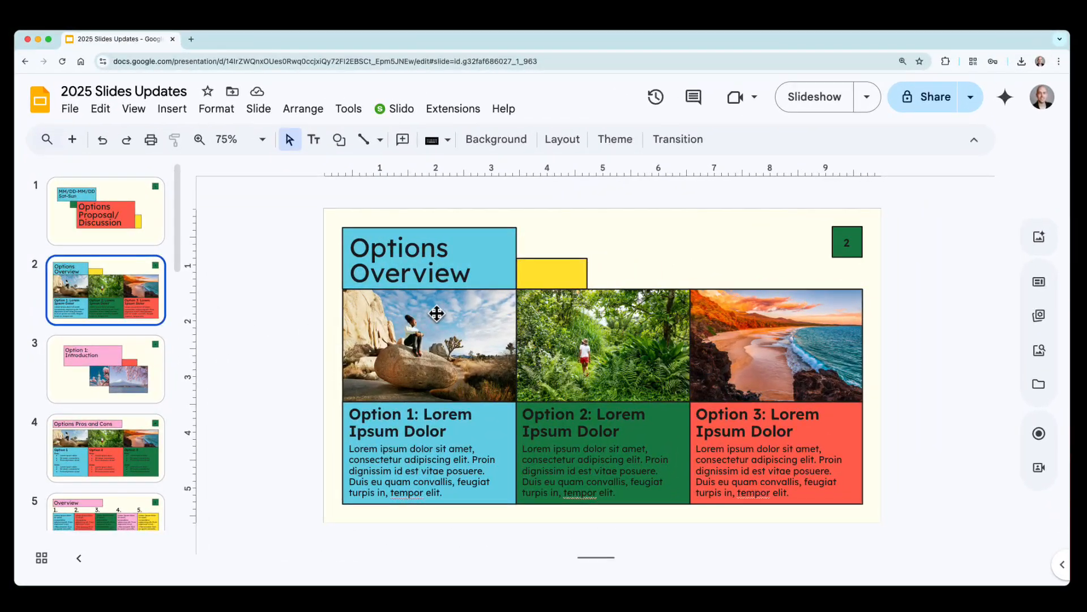
right_click(436, 313)
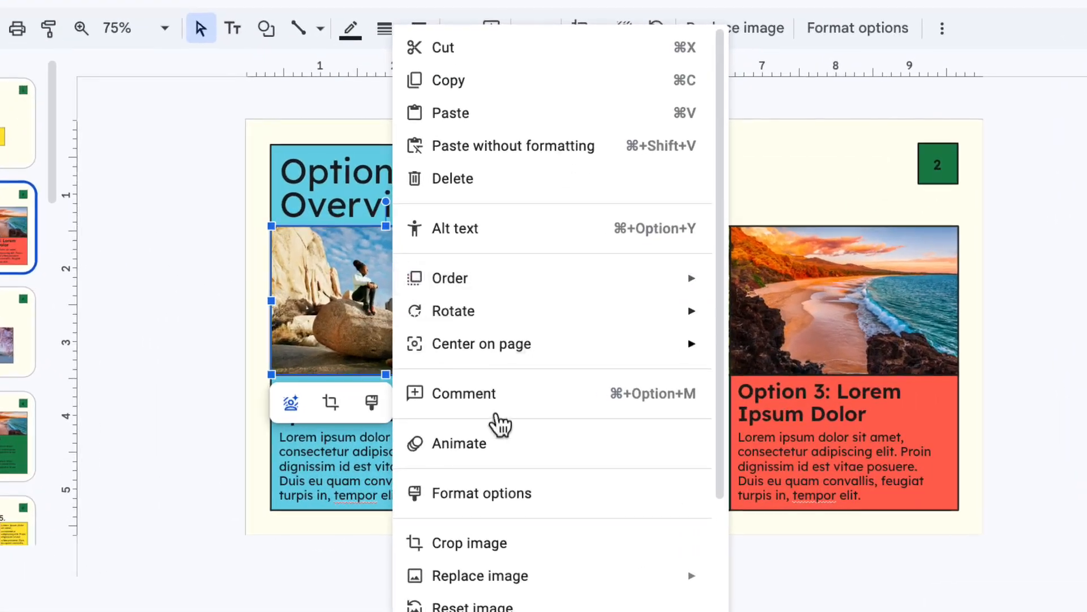
mouse_move(587, 557)
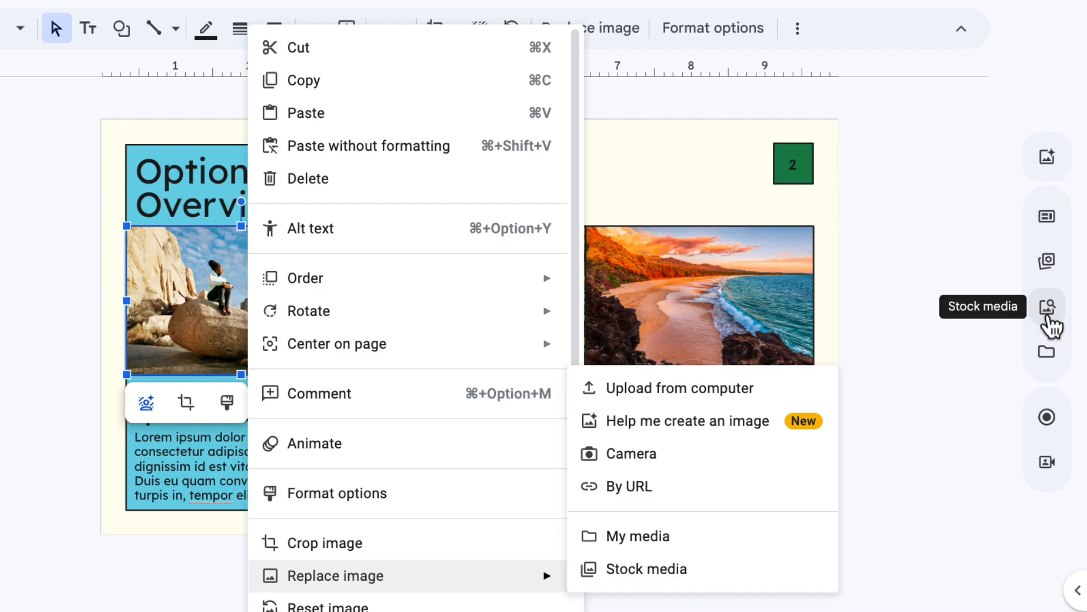
click(764, 571)
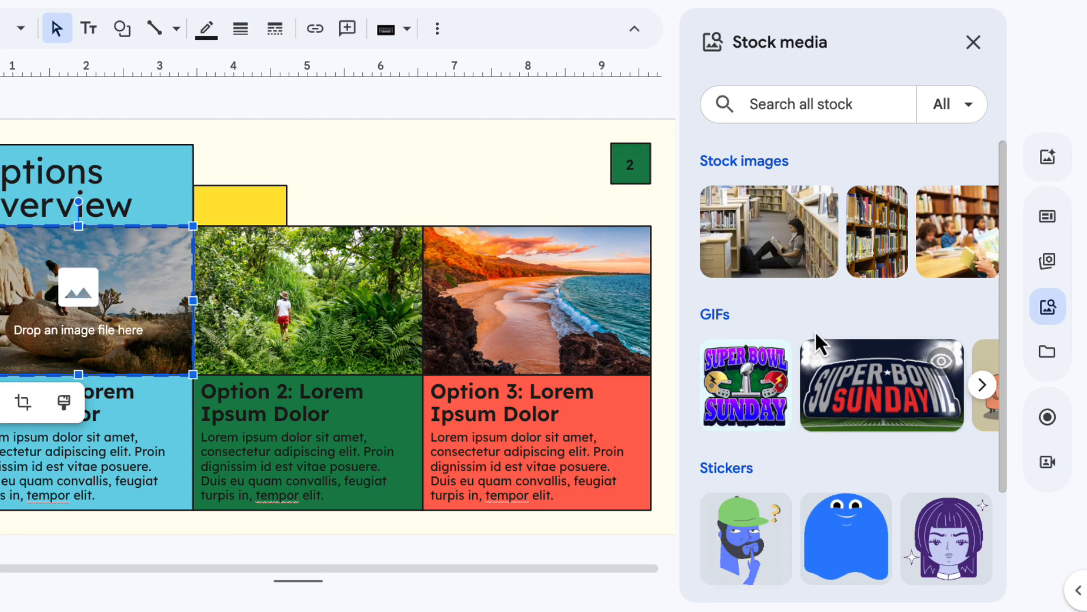
scroll(842, 233, down, 3)
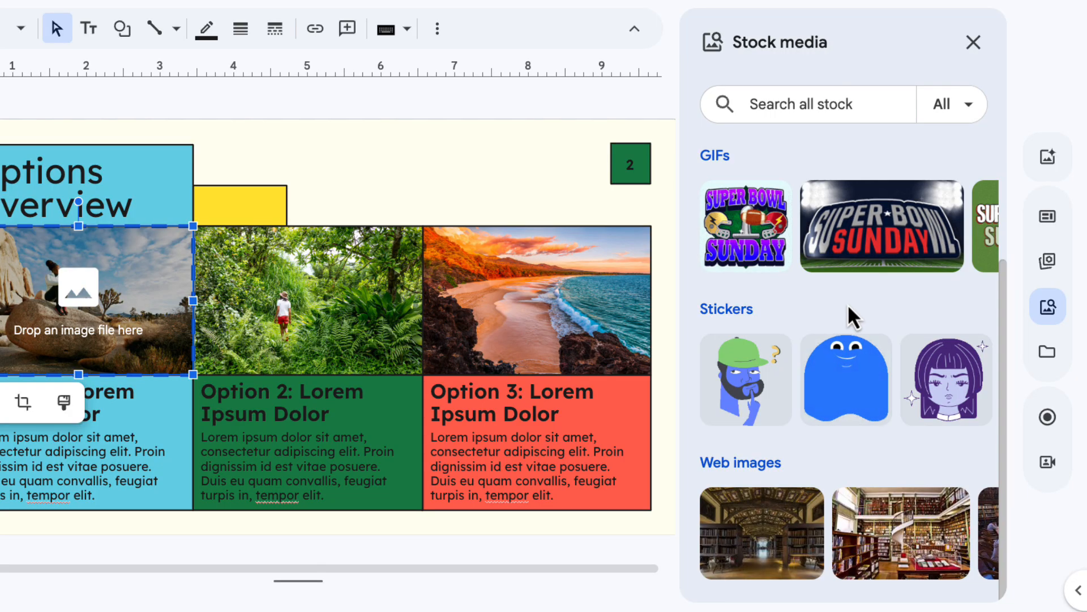
Search the stock media for "forest" and replace the Option 1 photo with a green forest stock image.
click(806, 102)
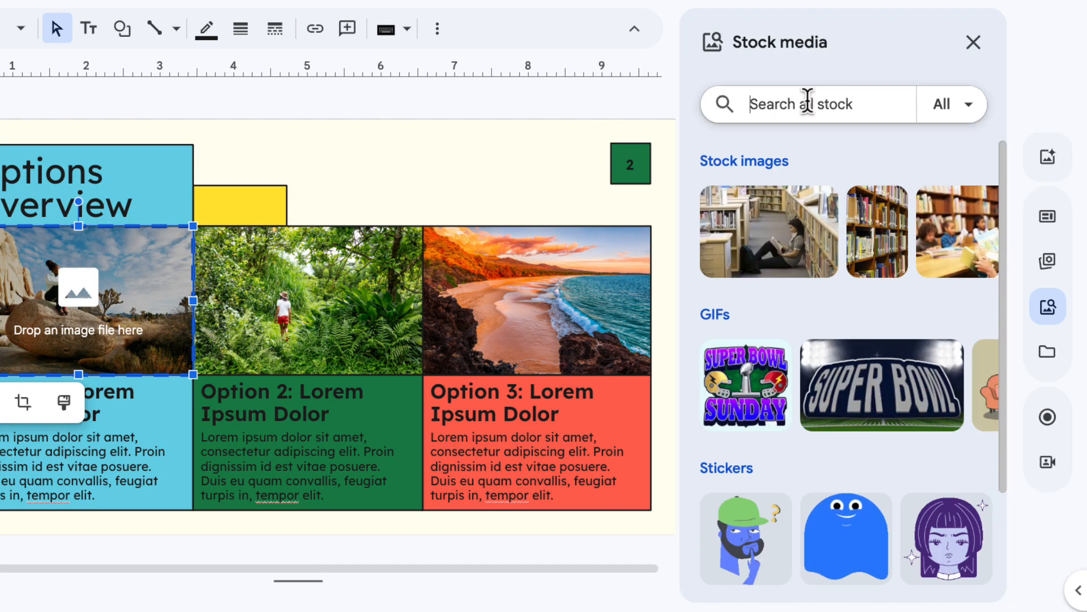
text(forest)
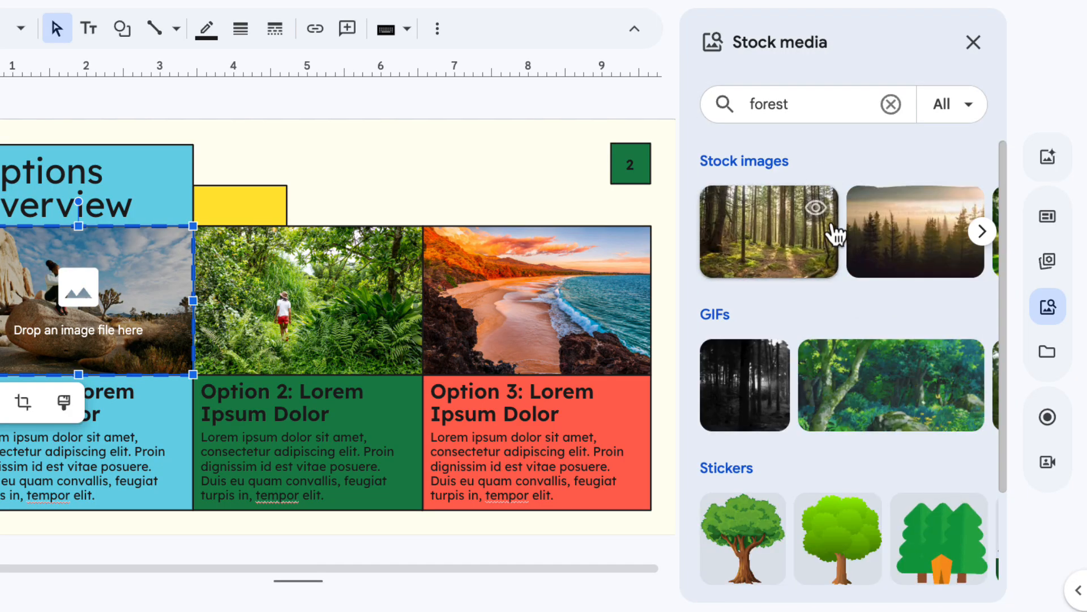
click(985, 233)
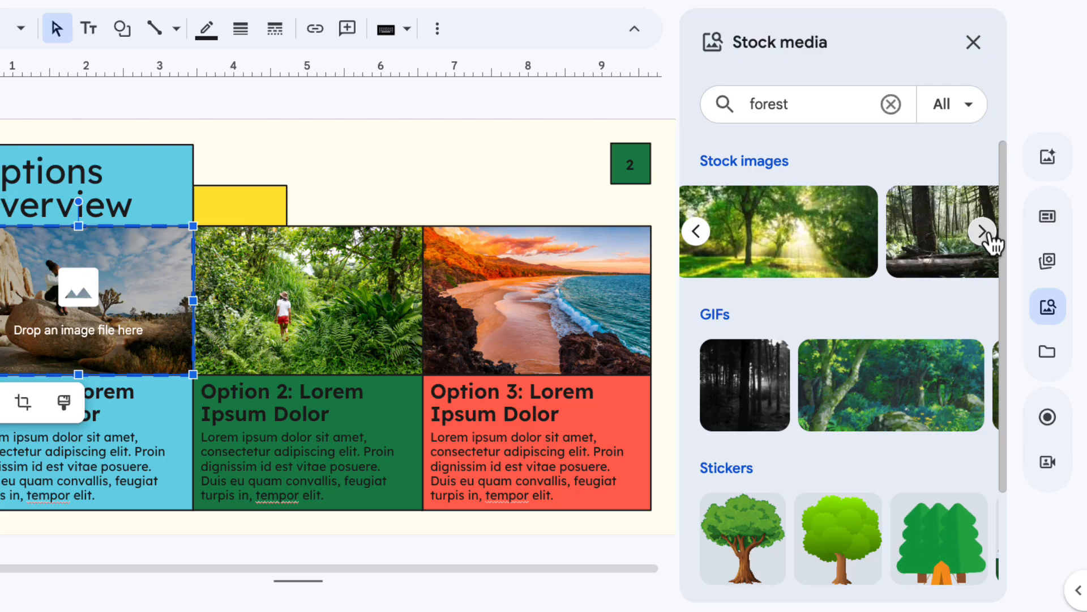
click(983, 232)
click(984, 232)
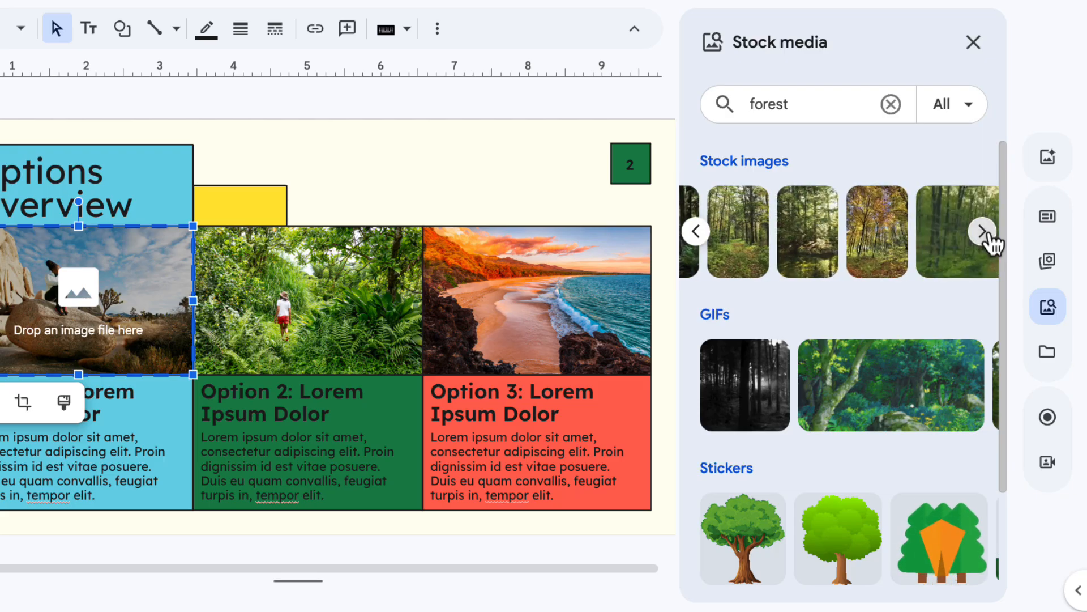
click(926, 243)
click(467, 185)
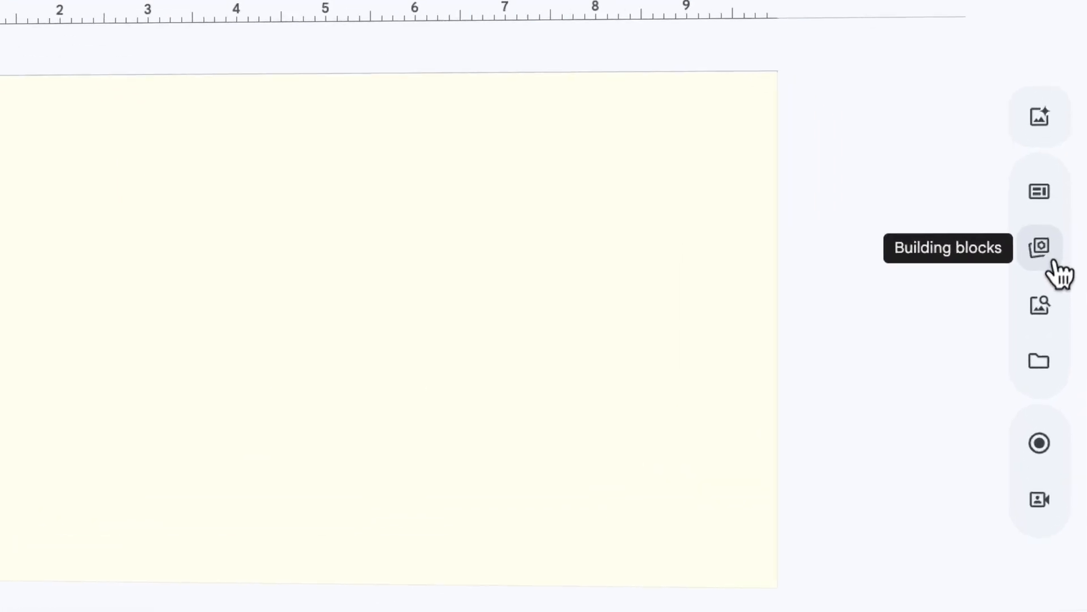
Insert the "Today's presentation" agenda building block with sections 01 to 04 on the blank slide.
click(1047, 250)
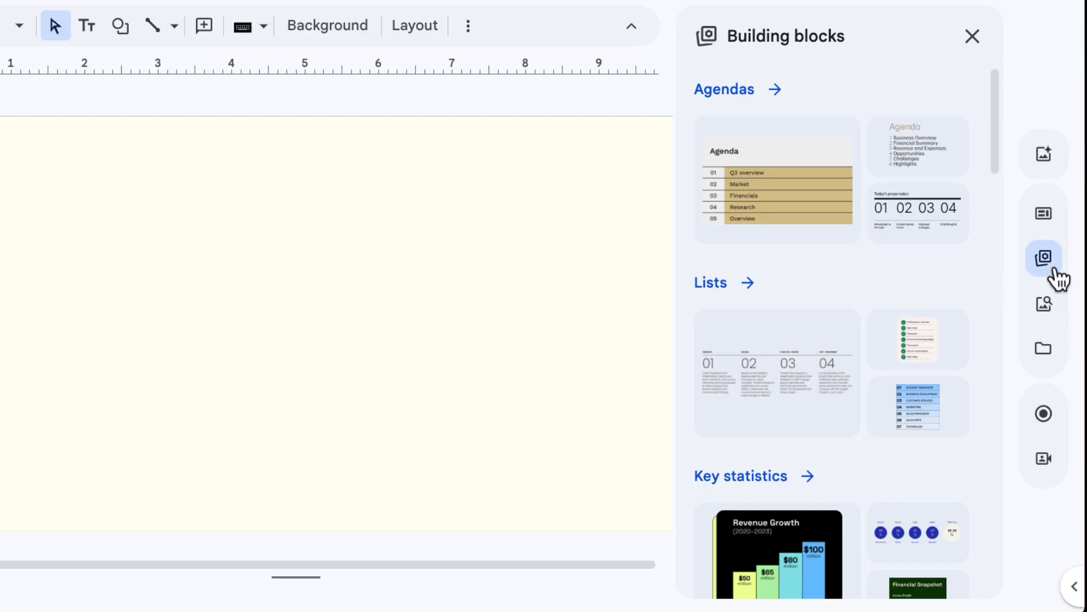
click(775, 90)
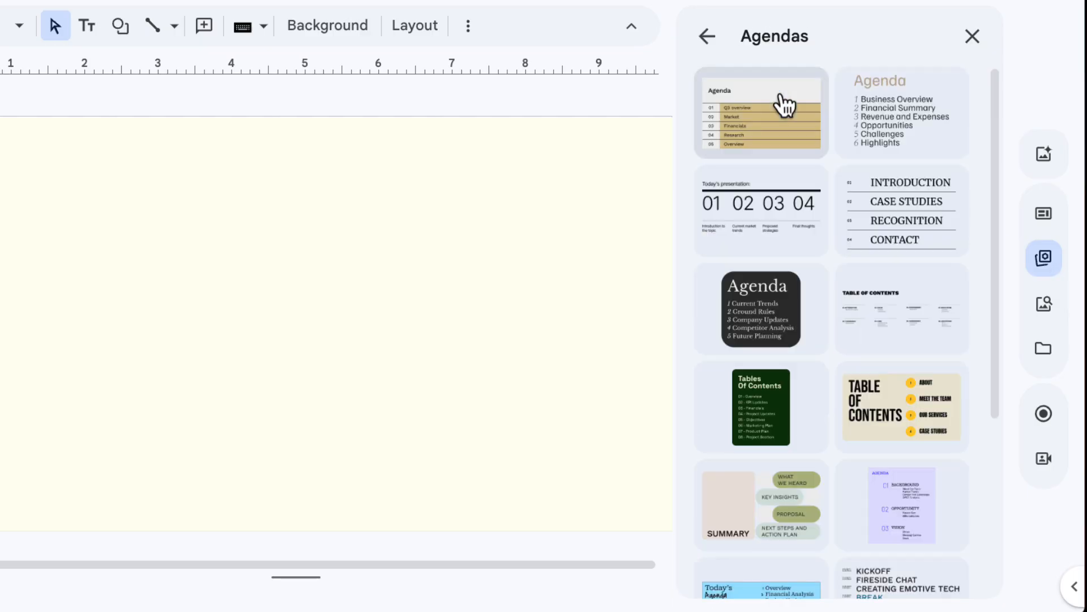
click(775, 216)
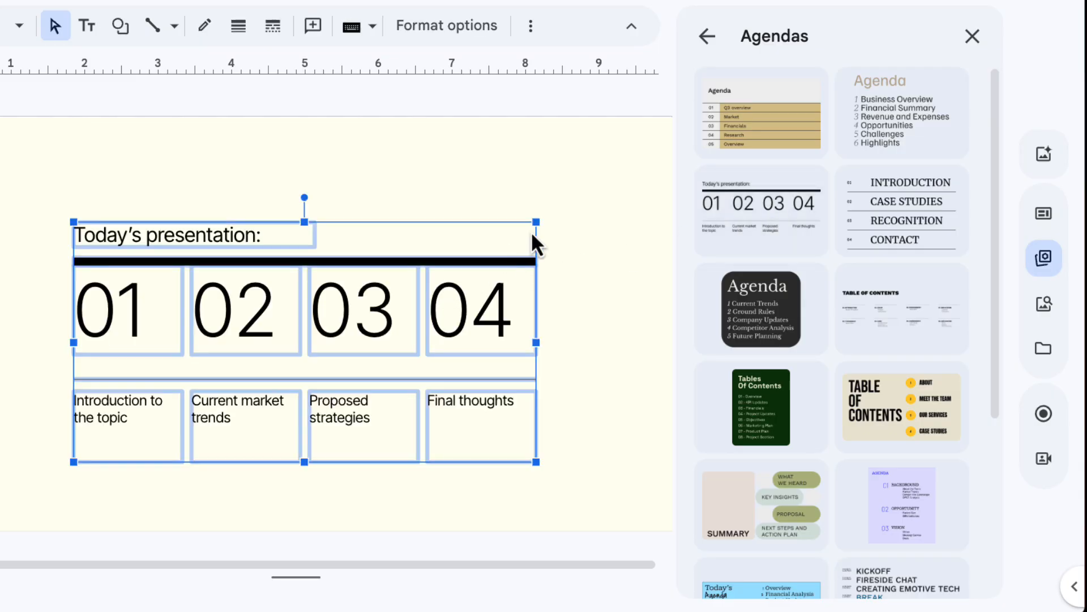
Enlarge the inserted agenda block to span most of the slide's width, and delete it from the slide.
drag(534, 225, 647, 165)
drag(531, 223, 507, 233)
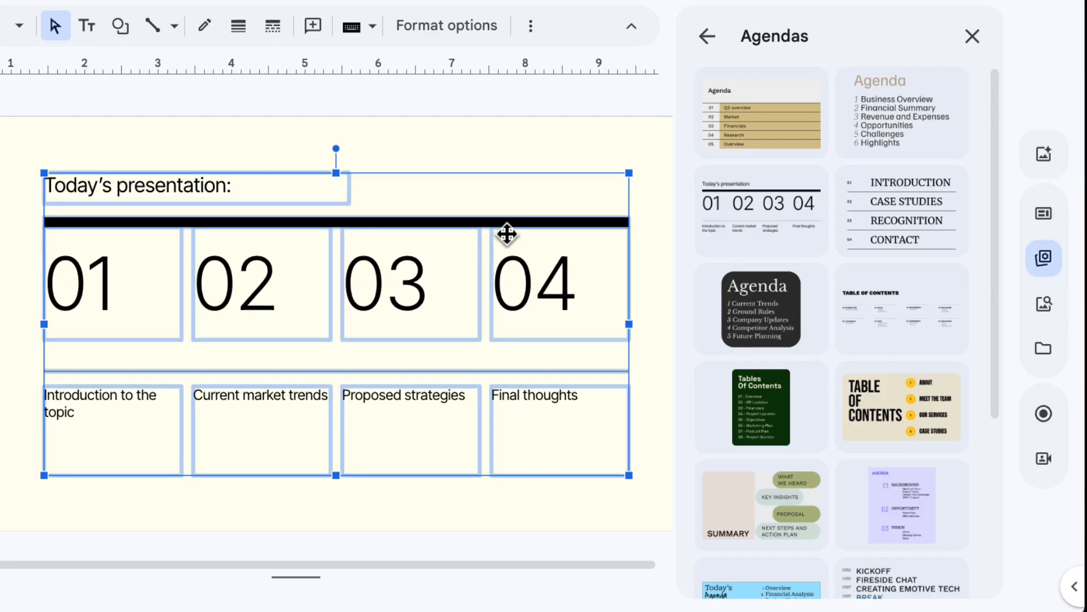
key(Delete)
Insert the blue "Today's Agenda" building block with six agenda items on the slide, and delete it.
scroll(880, 422, down, 4)
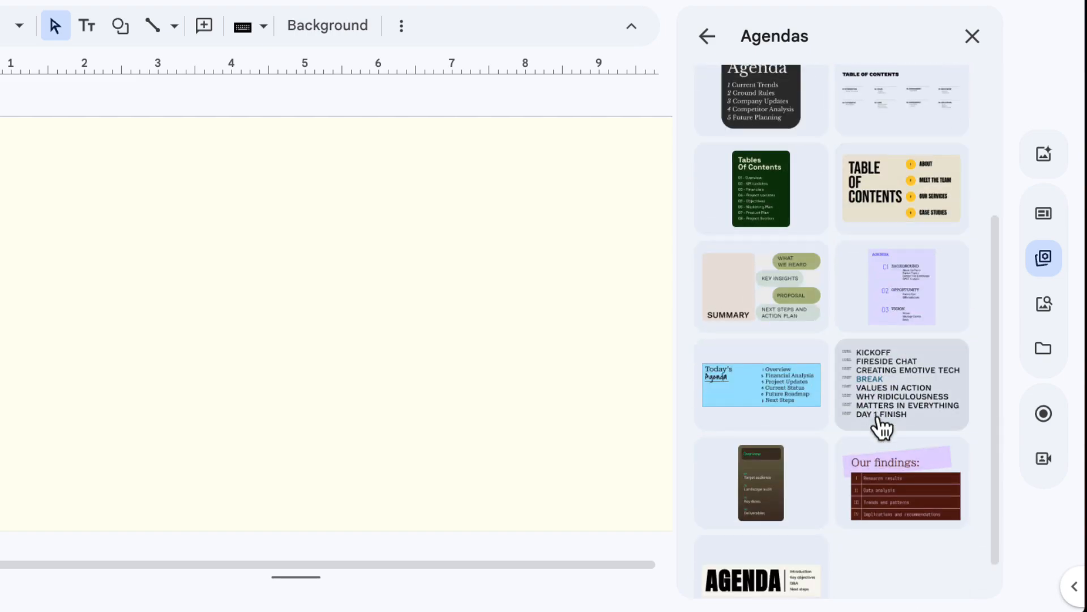
click(765, 398)
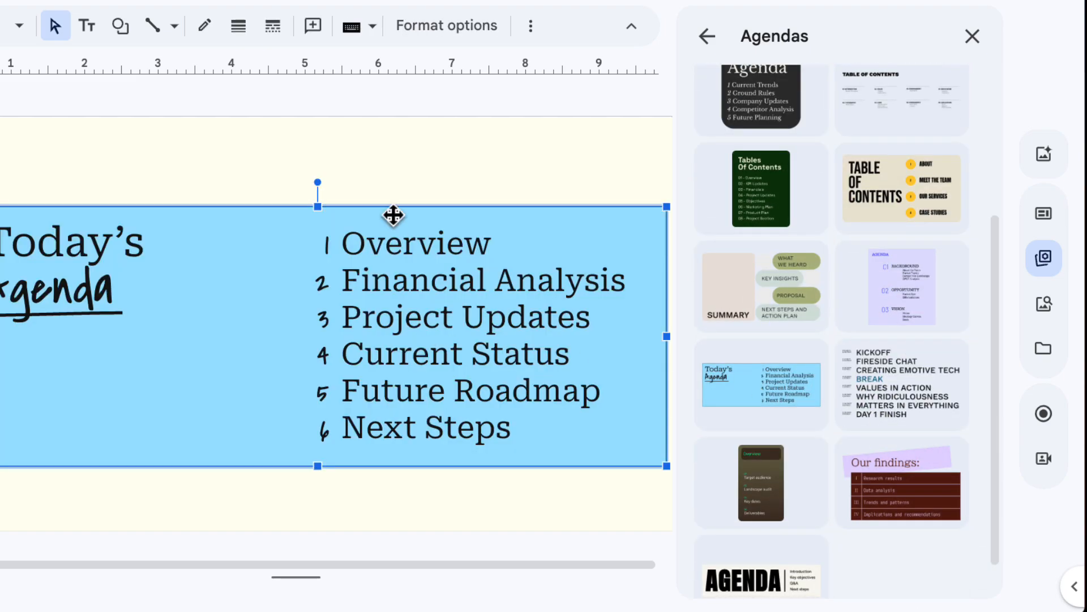
key(Delete)
Insert the multicolored key statistics building block with Service A, 500 subscribers and Q2 launch, and reduce its size.
click(703, 40)
scroll(803, 303, down, 6)
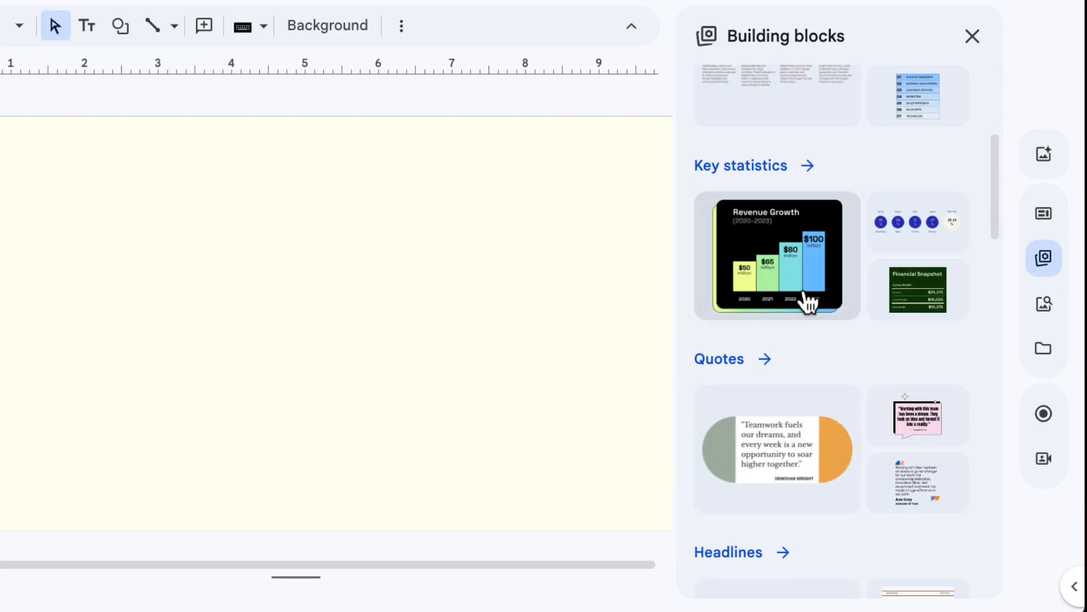
click(807, 113)
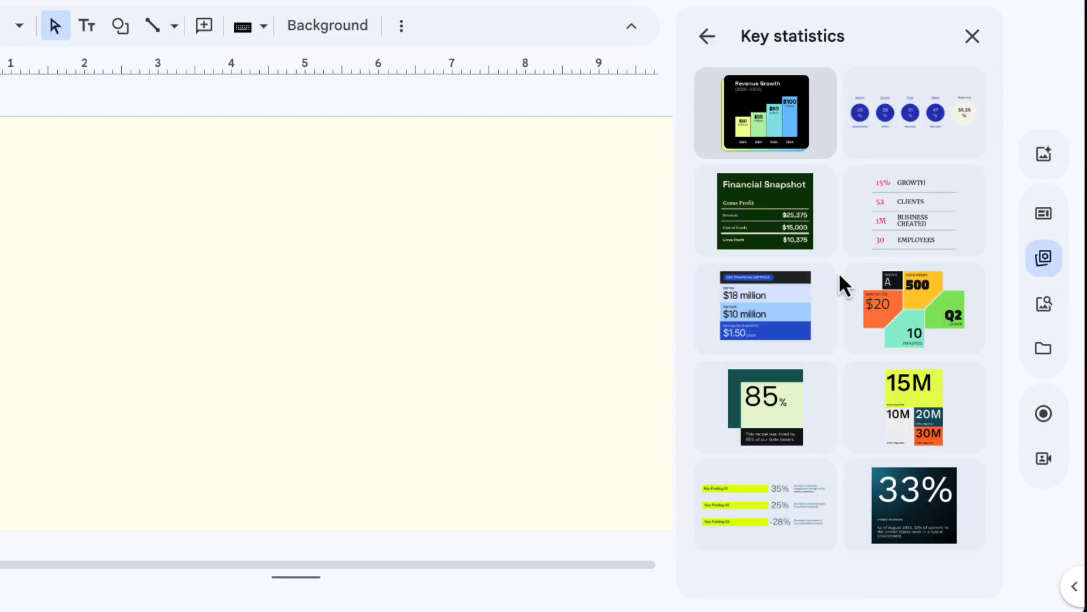
click(929, 320)
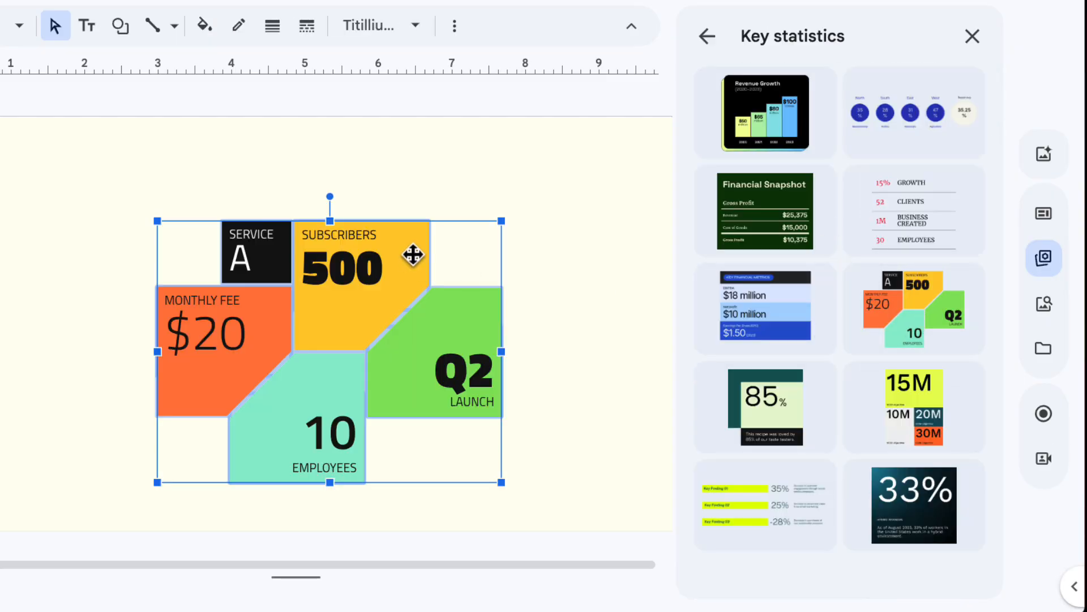
drag(502, 221, 447, 252)
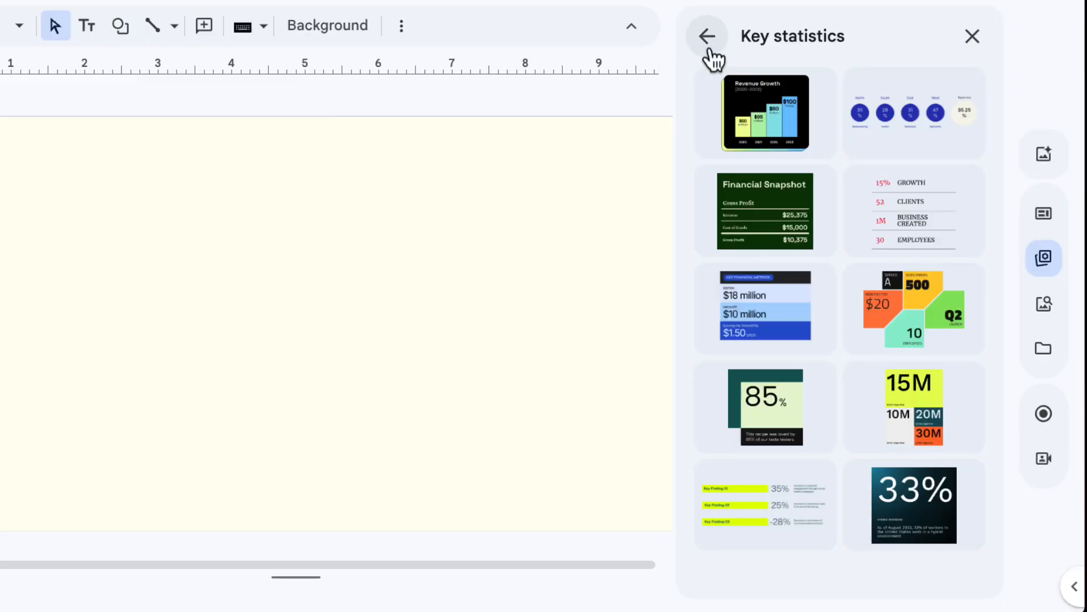
Insert the green thumbs-up star sticker from the Collaboration building blocks on the blank slide.
click(708, 44)
scroll(782, 449, down, 15)
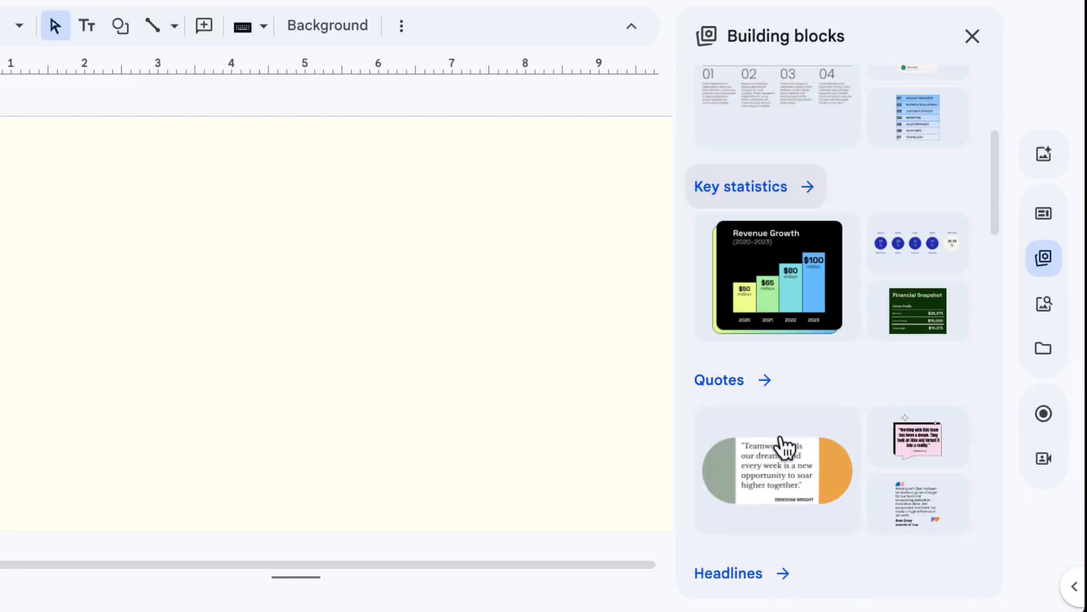
scroll(786, 447, down, 14)
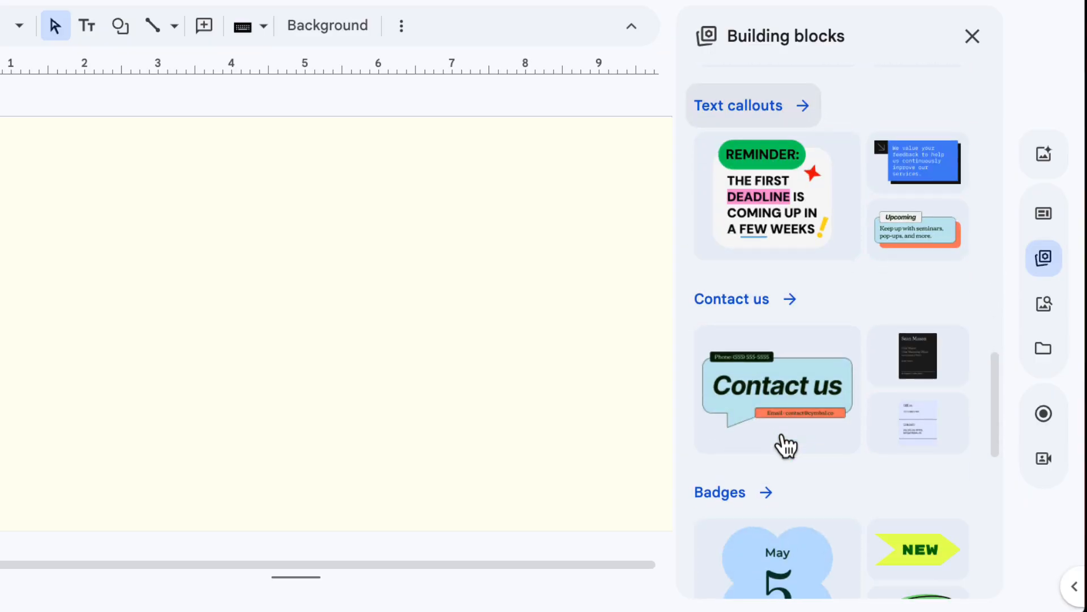
click(782, 343)
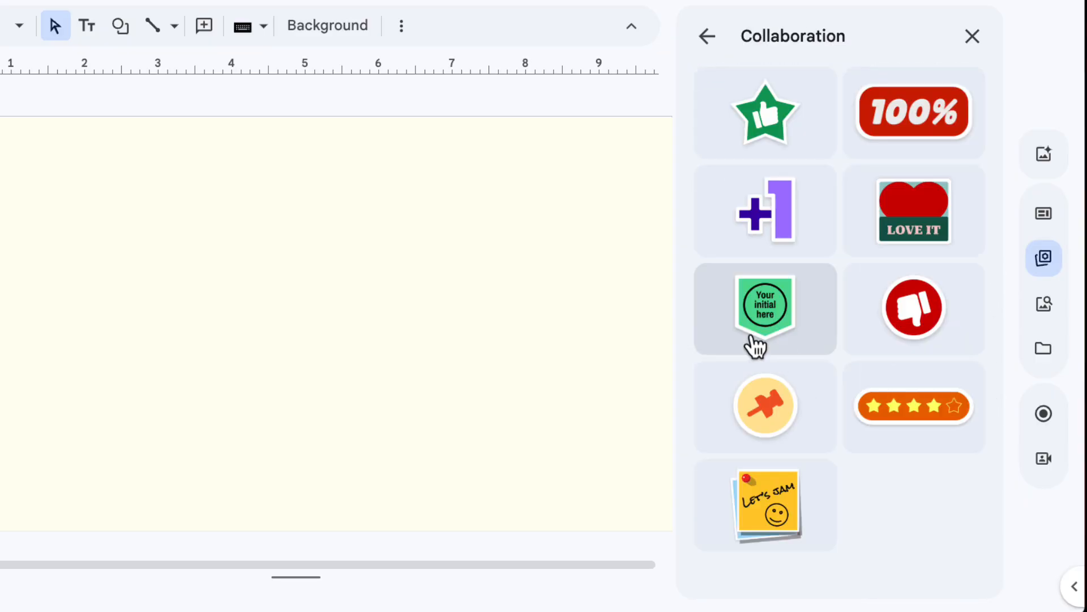
click(780, 154)
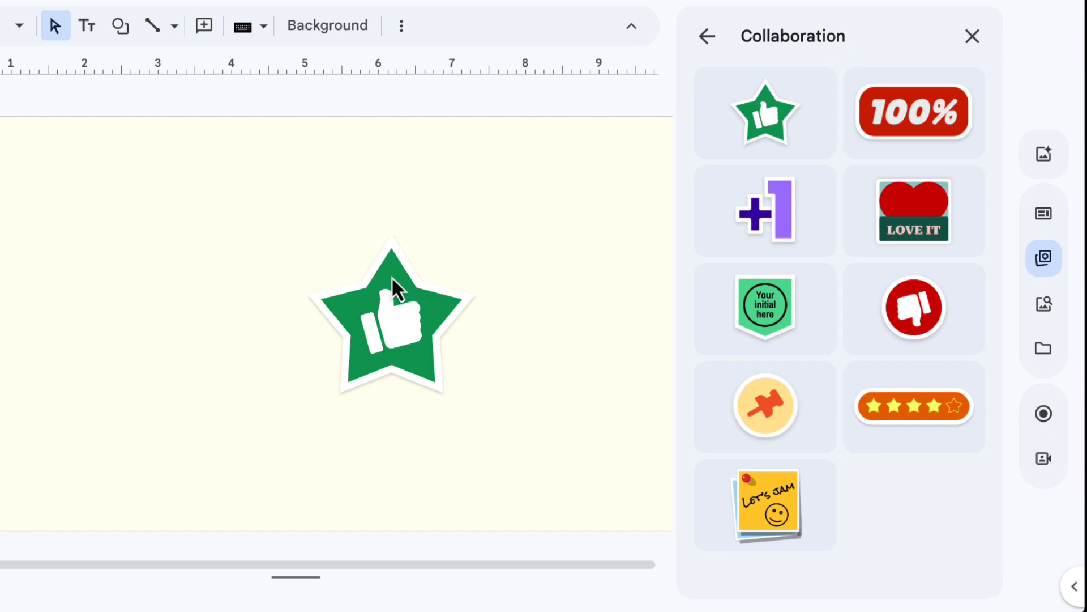
Fill the star shape inside the thumbs-up sticker with the custom light green color, and deselect it.
click(392, 276)
click(393, 273)
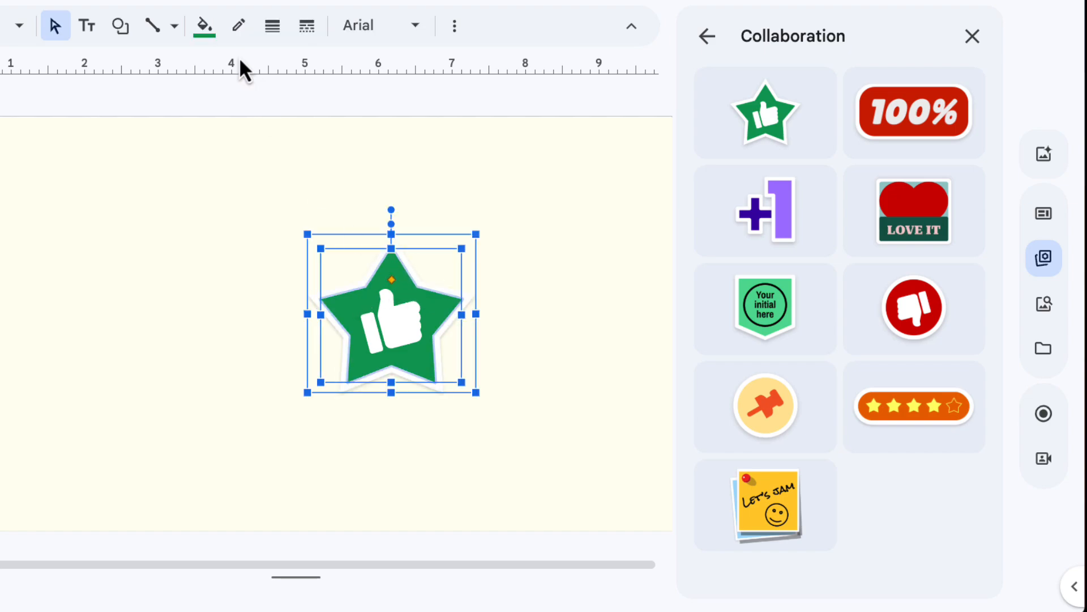
click(203, 28)
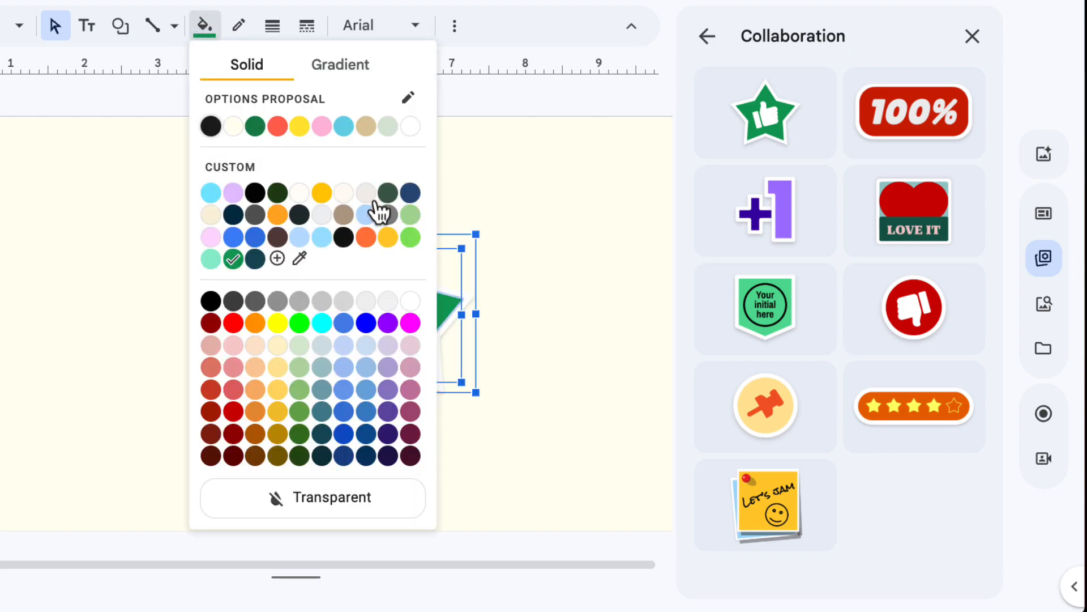
click(409, 238)
click(488, 183)
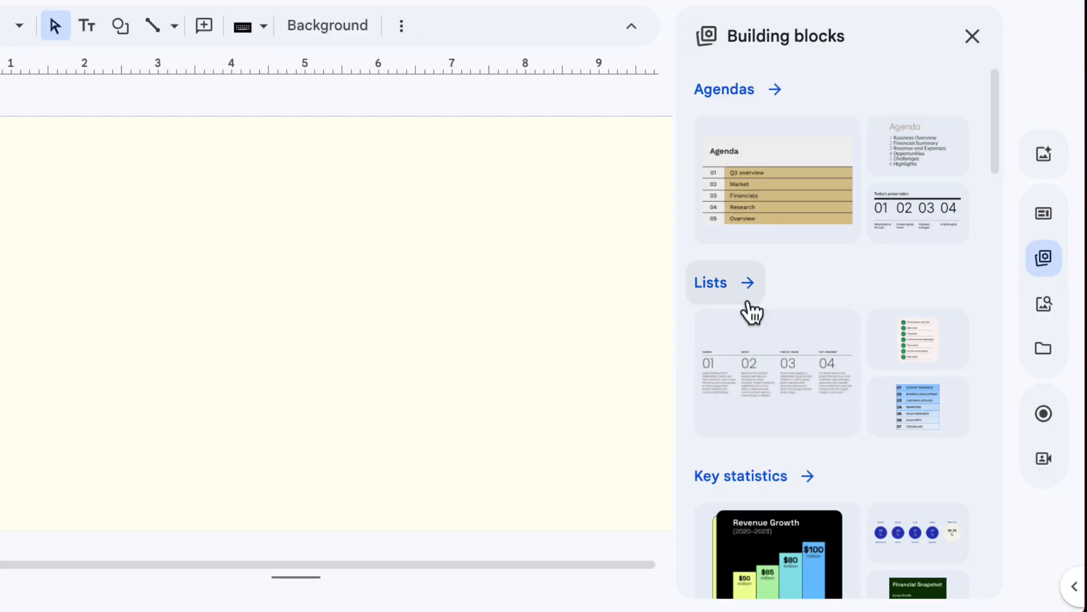
Insert the "Reminder" text callout building block on the blank slide and adjust its size and placement.
scroll(797, 321, down, 20)
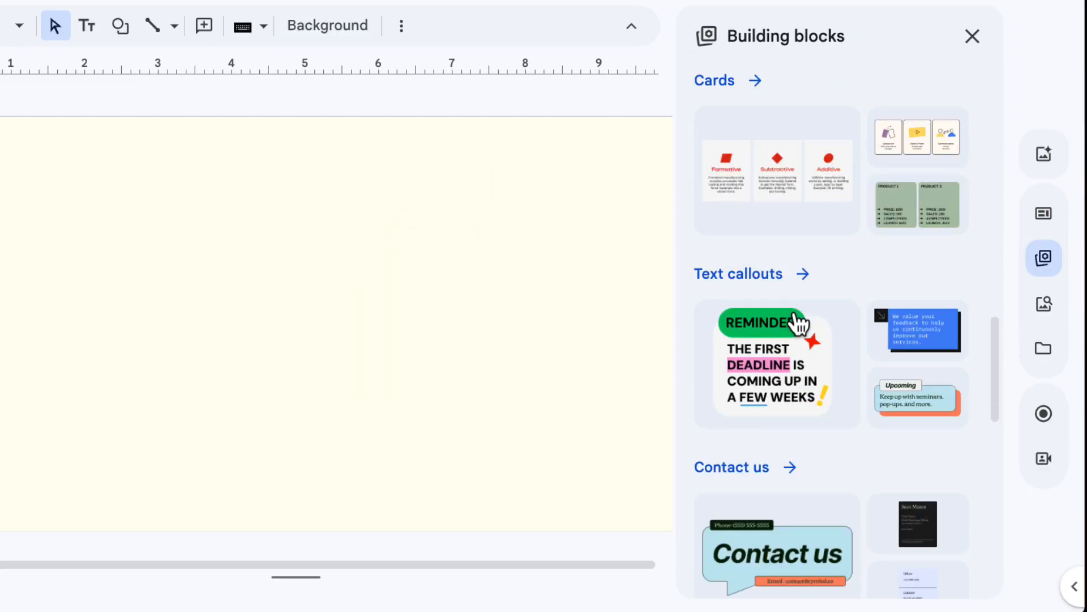
click(803, 276)
click(773, 148)
drag(484, 276, 584, 187)
drag(440, 250, 325, 249)
click(529, 267)
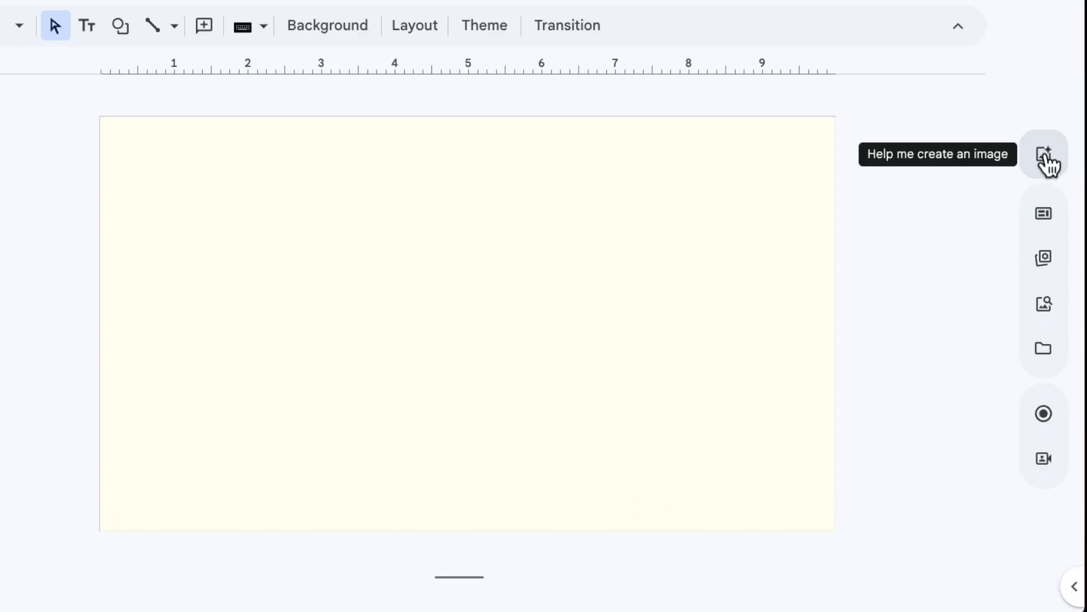
Open the AI image creation tool and look through its inspiration examples beyond the fjord landscape.
click(1047, 163)
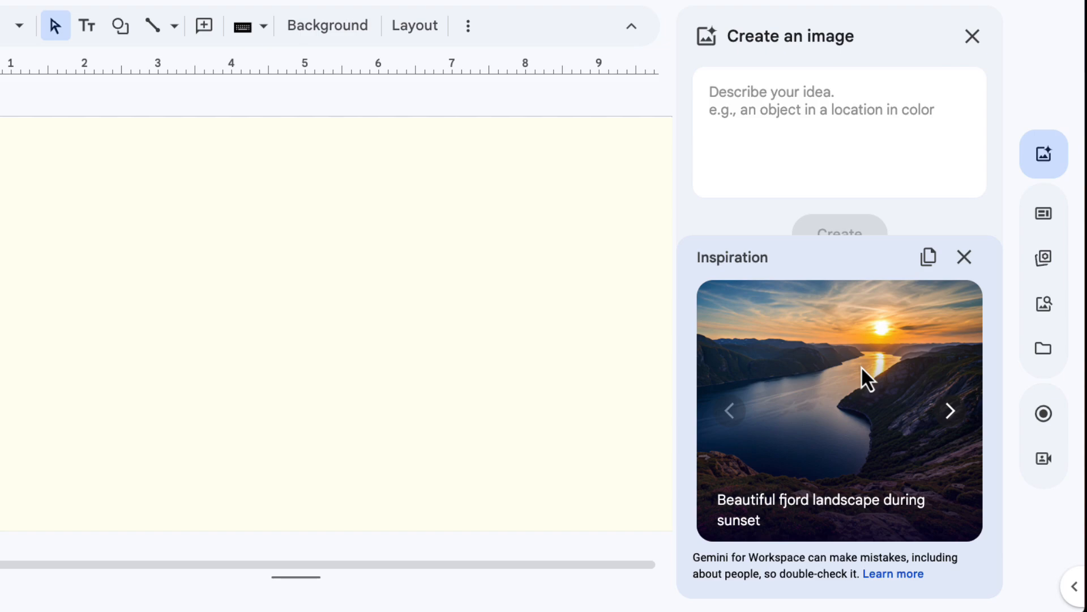
click(951, 418)
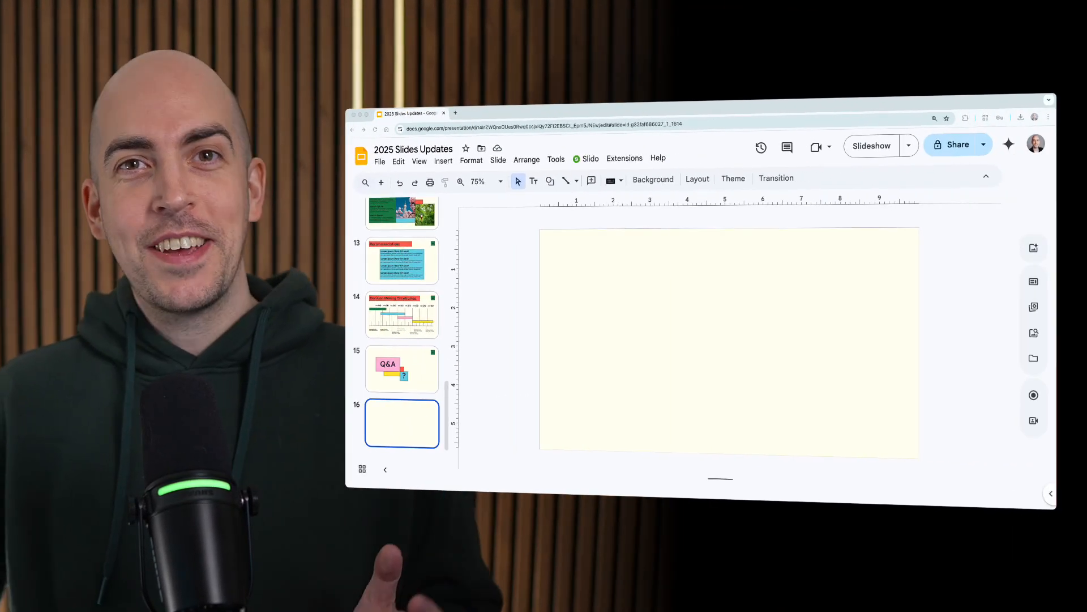
Move the portrait photo toward the middle of the slide and remove its background.
drag(830, 346, 831, 348)
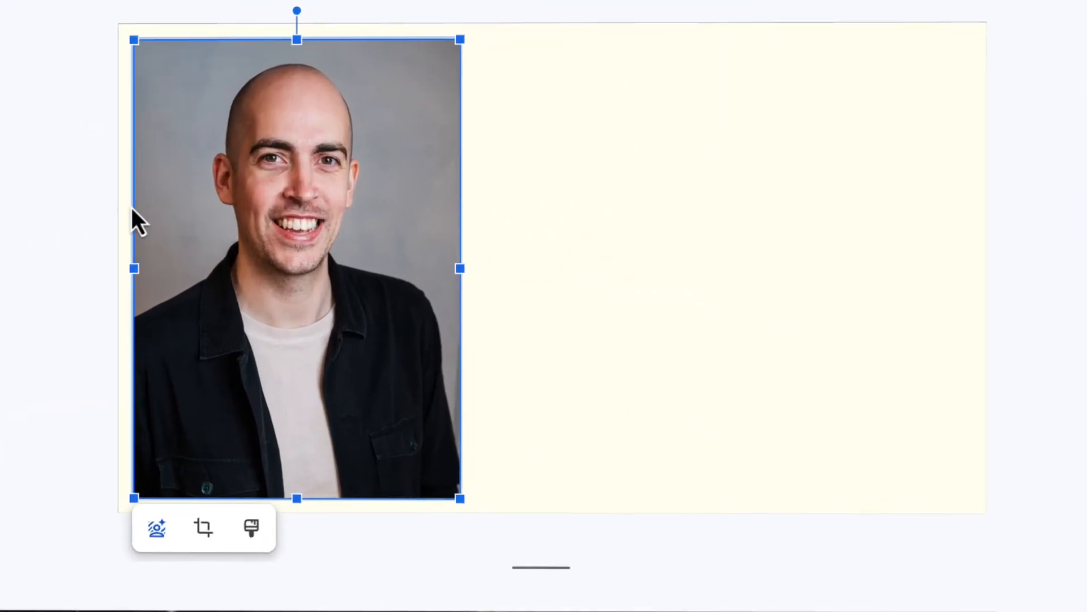
drag(231, 221, 397, 220)
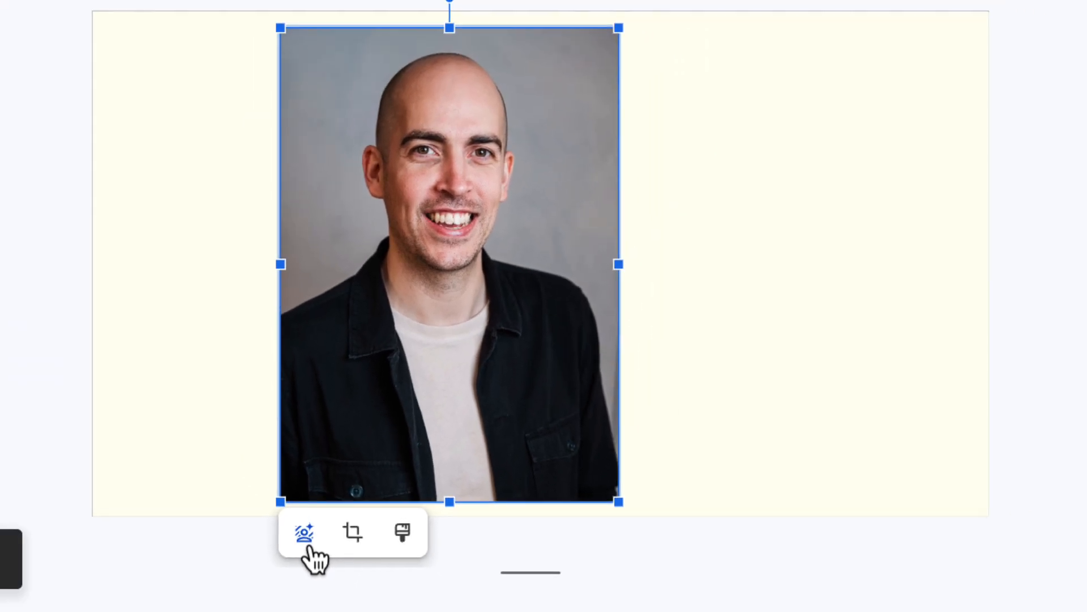
click(309, 546)
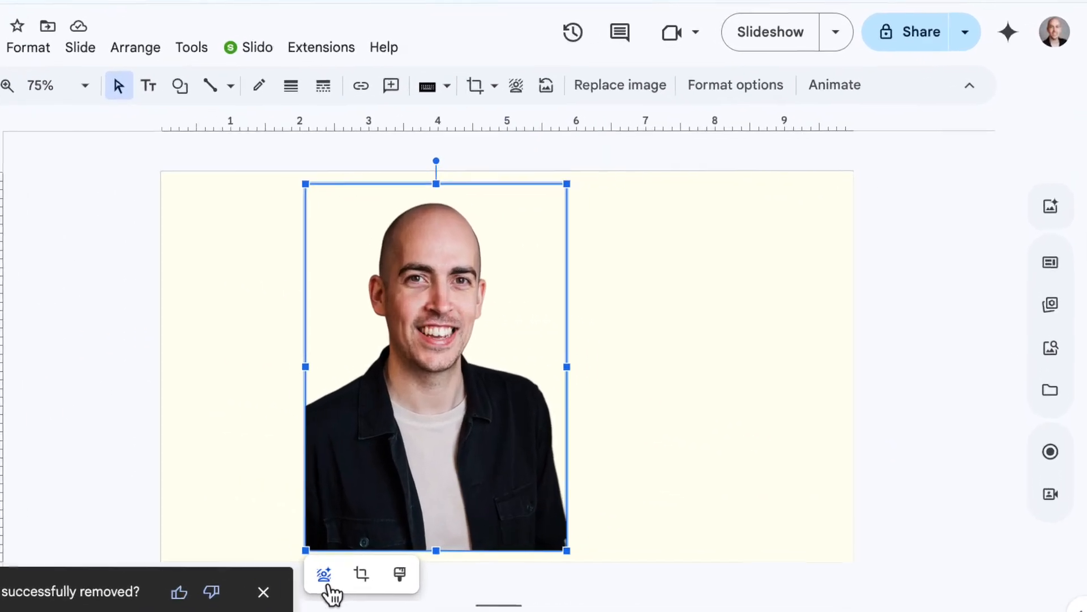
Add a red rounded square behind the portrait and crop the photo's bottom to the shape's lower edge.
click(179, 86)
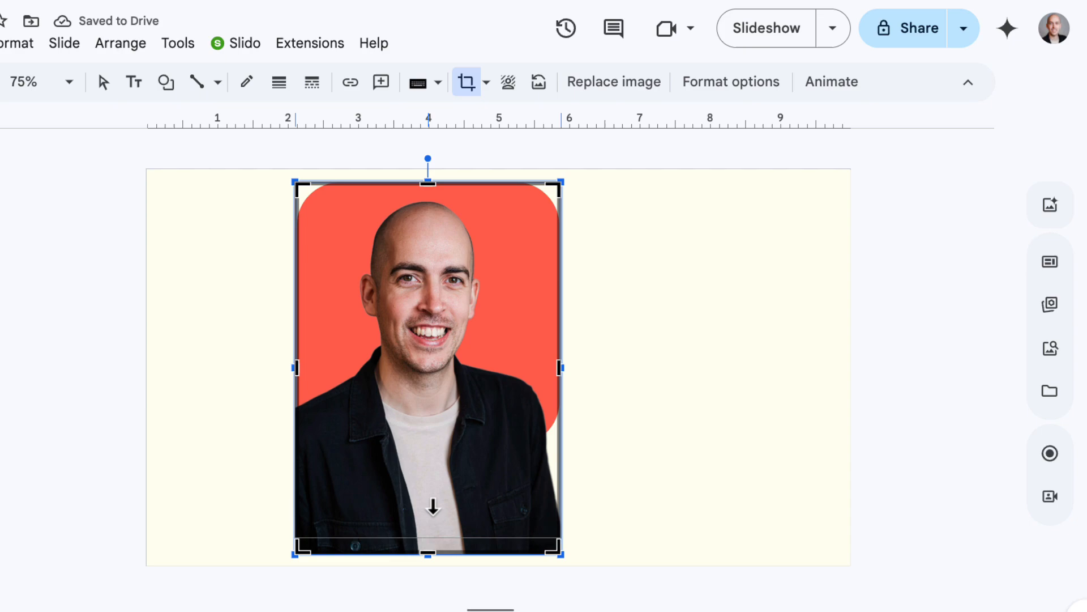
drag(430, 545, 425, 435)
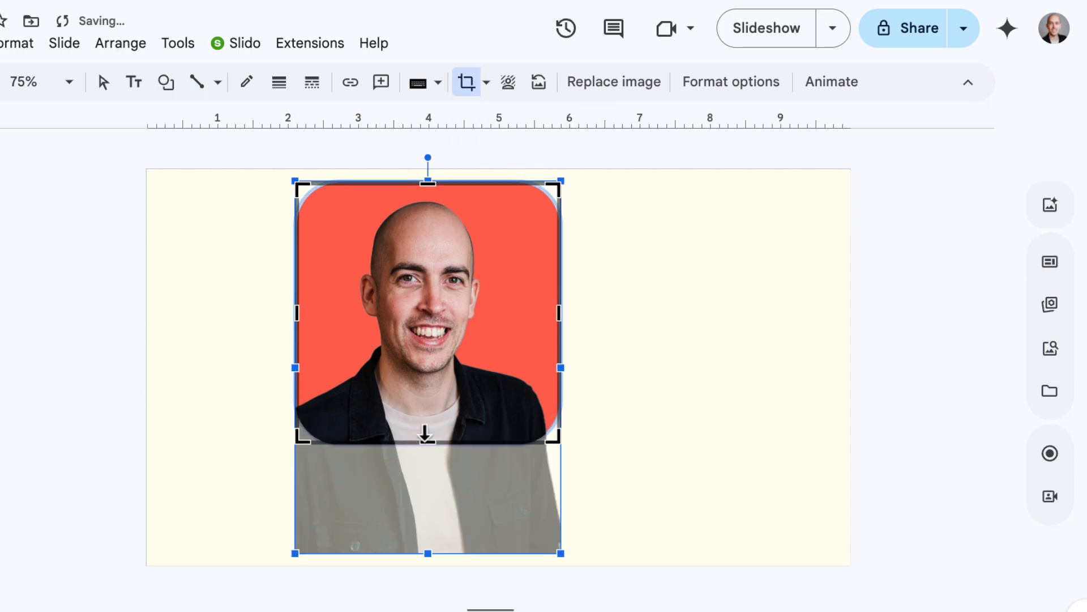
key(Return)
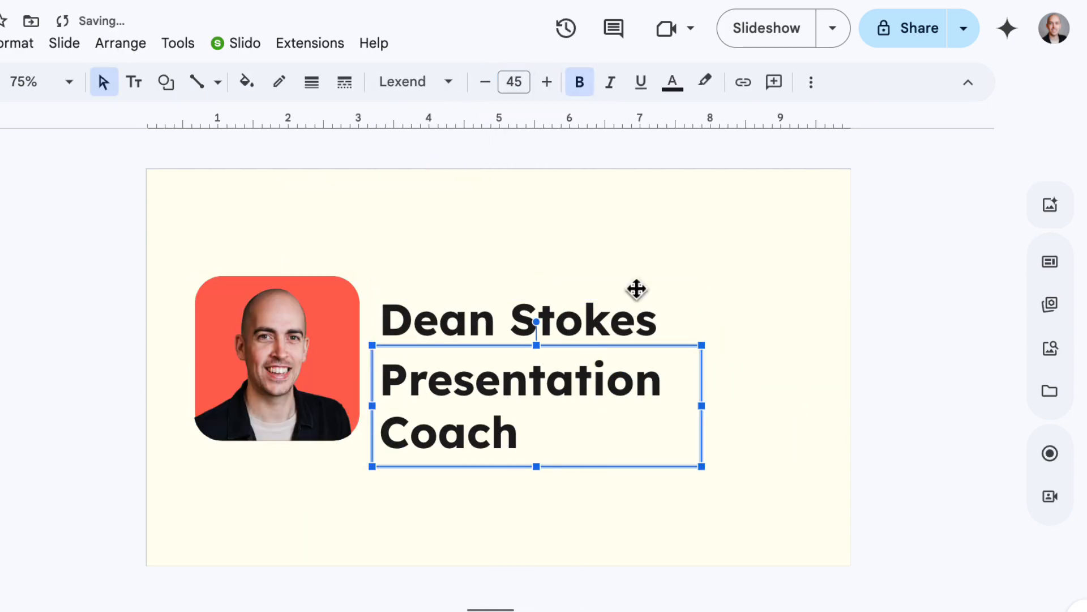